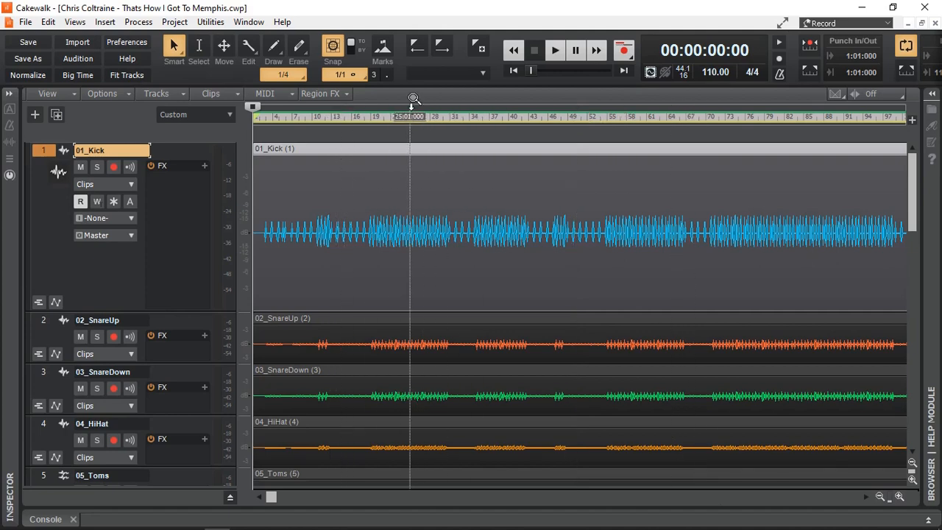
- Examine the 01_Kick waveform along the timeline, both close up and over the full length of the song
left_click_drag(409, 107, 409, 128)
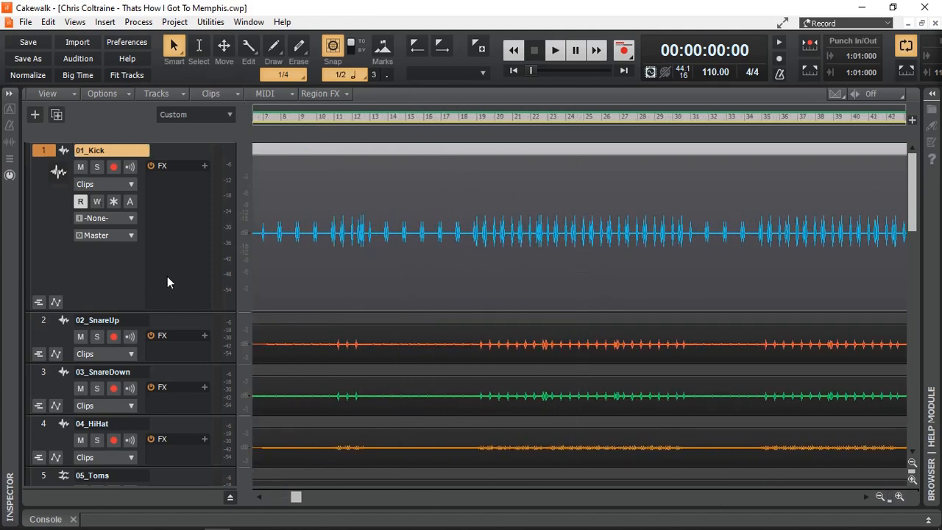
left_click_drag(297, 498, 475, 494)
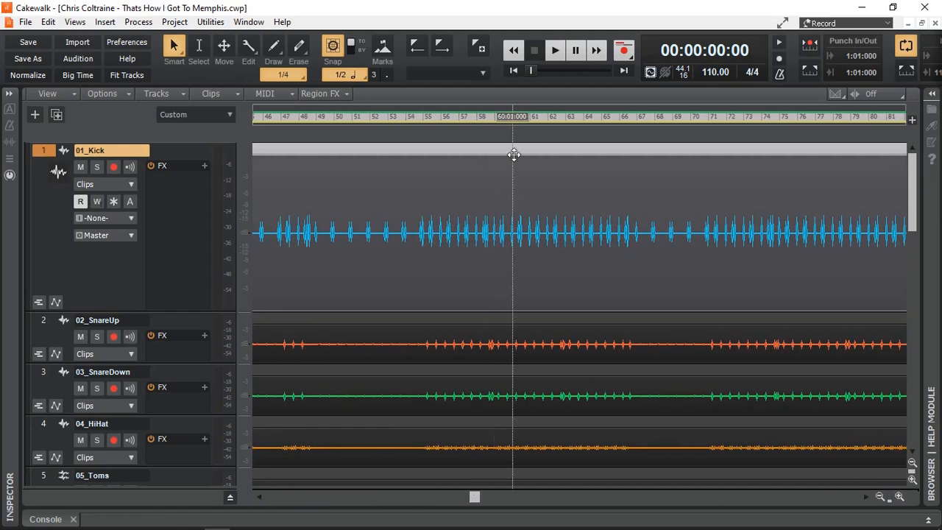
mouse_move(524, 98)
left_mouse_down()
mouse_move(520, 116)
mouse_move(525, 102)
left_mouse_up()
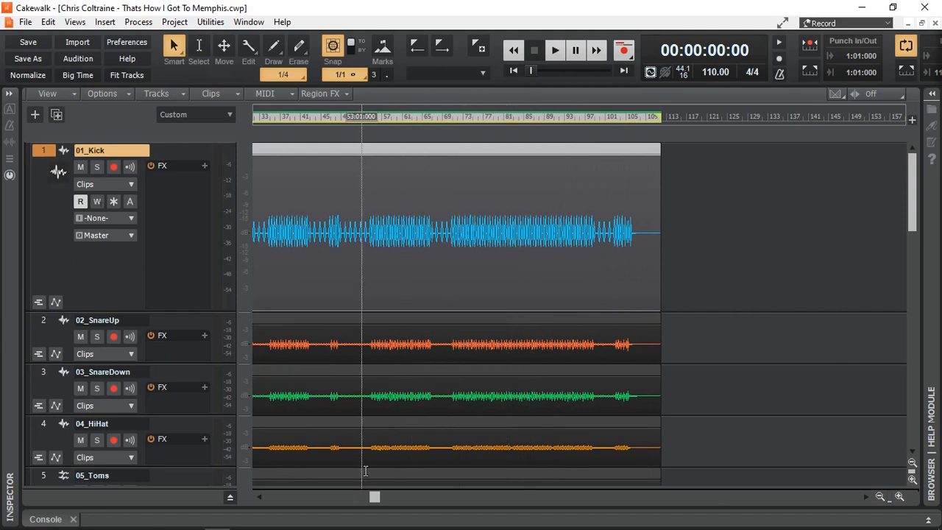
left_click_drag(375, 498, 262, 504)
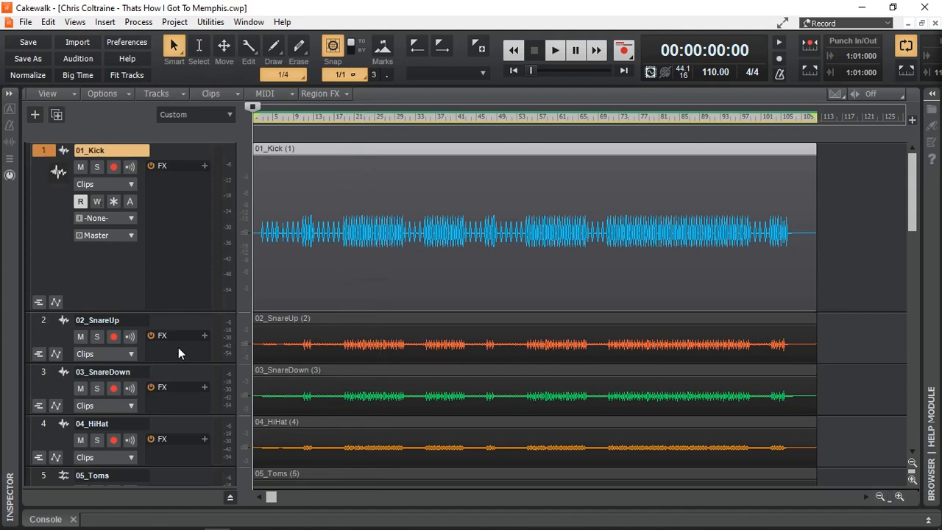
- Select 02_SnareUp, 03_SnareDown and 04_HiHat one after another to inspect each enlarged waveform
left_click(46, 327)
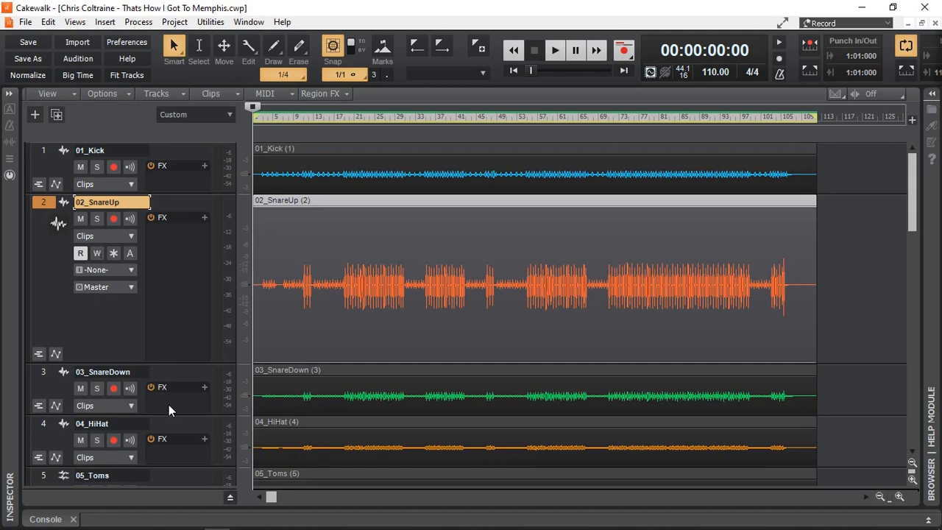
left_click(80, 392)
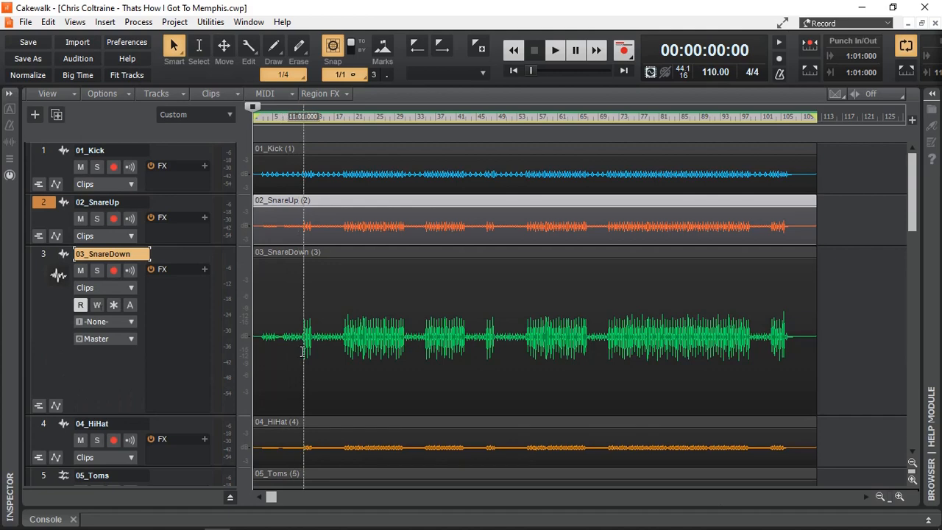
key("Down")
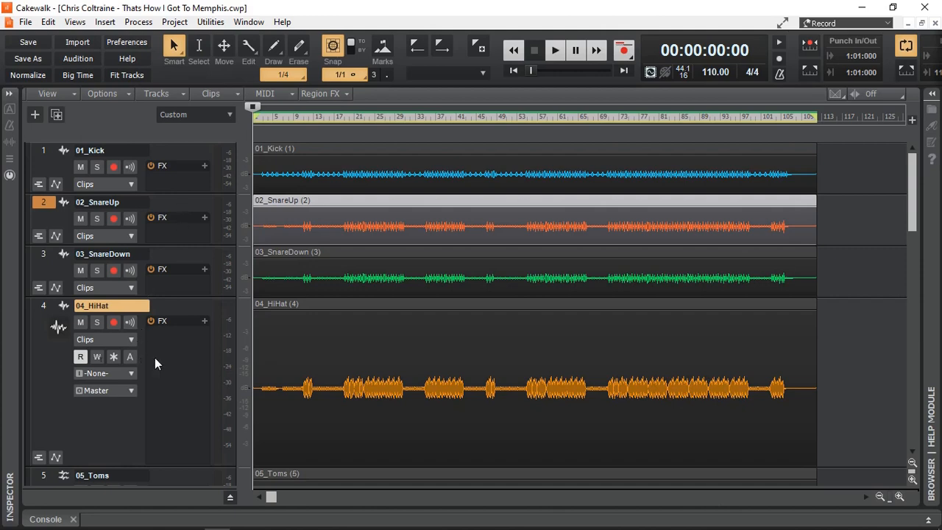
- Solo the 04_HiHat track and play it back, jumping ahead to measure 17
left_click(97, 322)
key("space")
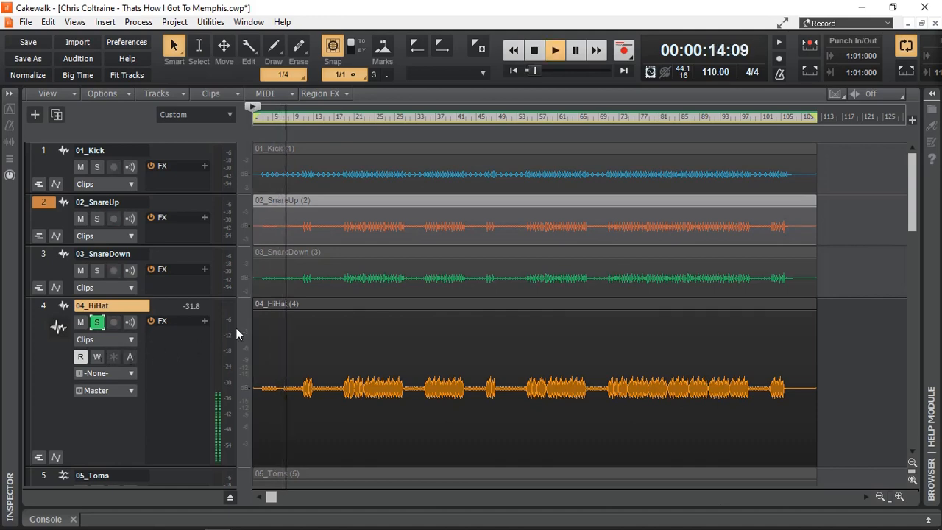
left_click(337, 118)
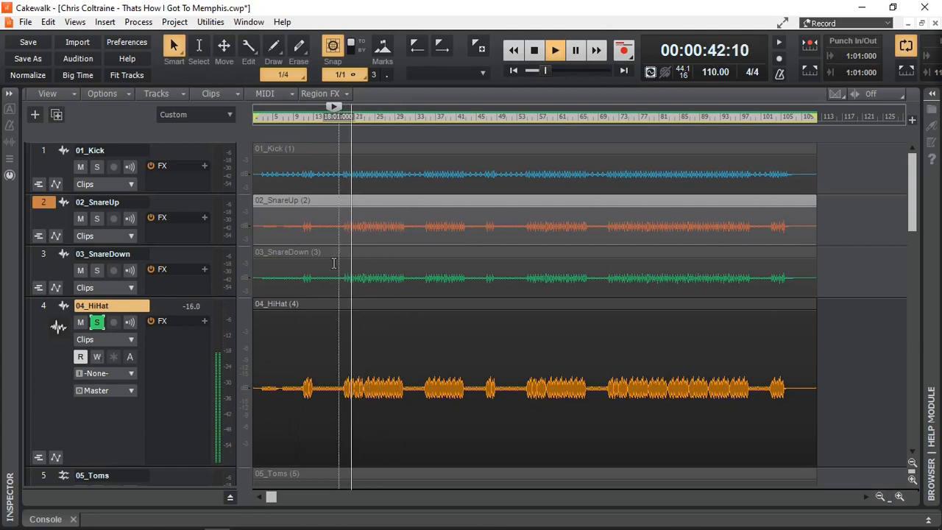
- Audition 03_SnareDown and 02_SnareUp with solo instead of 04_HiHat, stop playback and clear the remaining solo
left_click(97, 271)
left_click(97, 323)
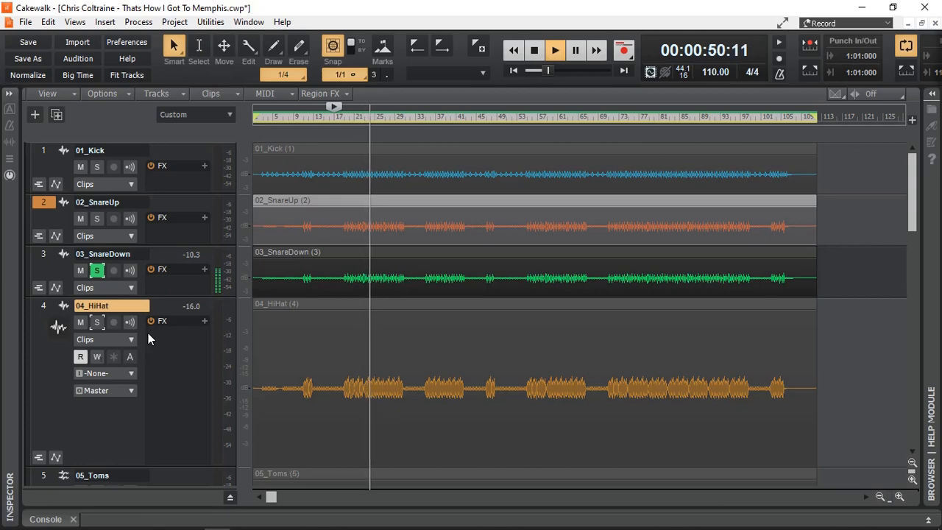
left_click(97, 218)
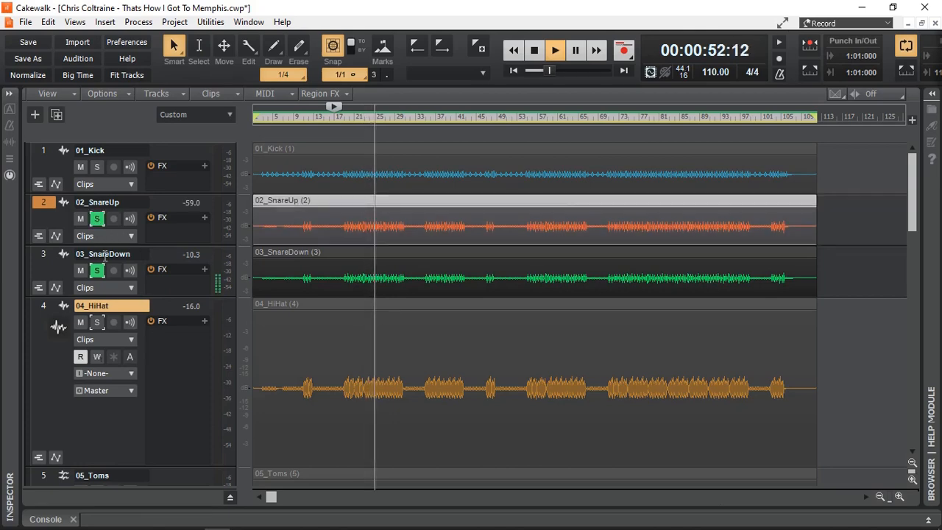
left_click(96, 270)
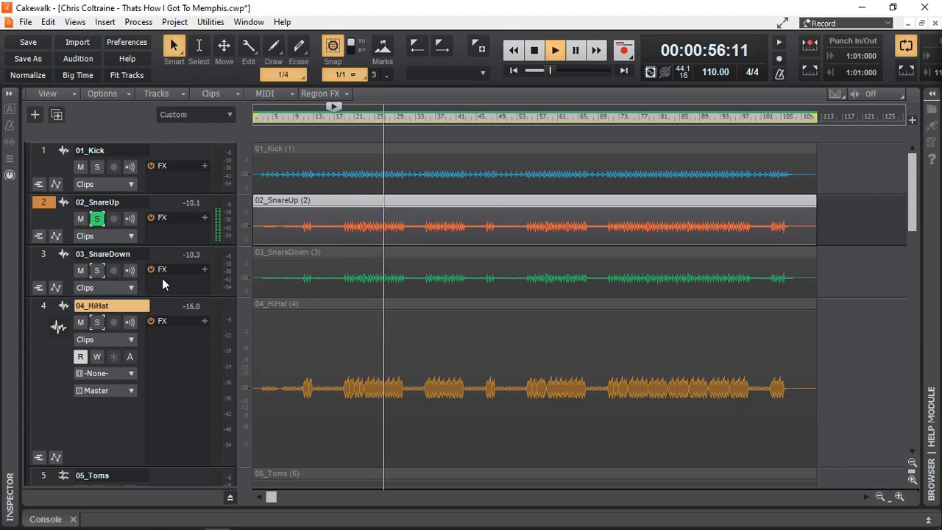
key("space")
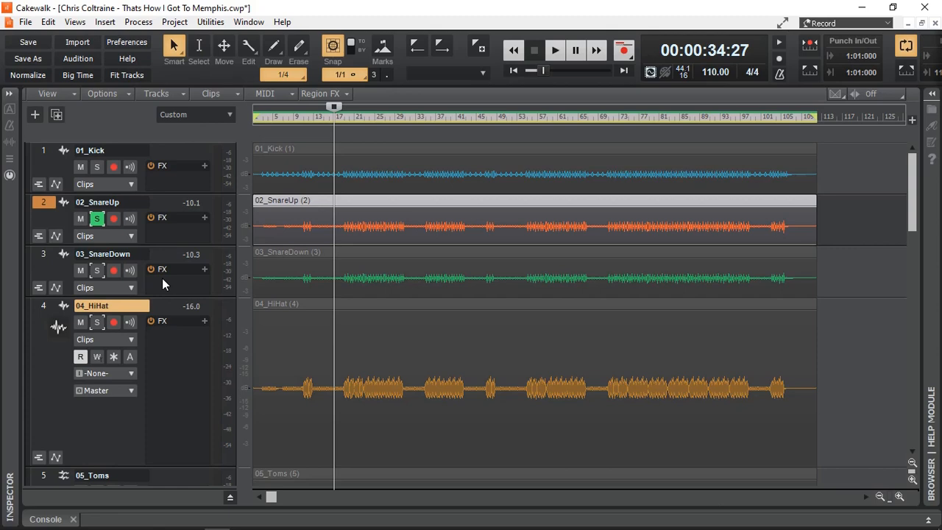
left_click(96, 218)
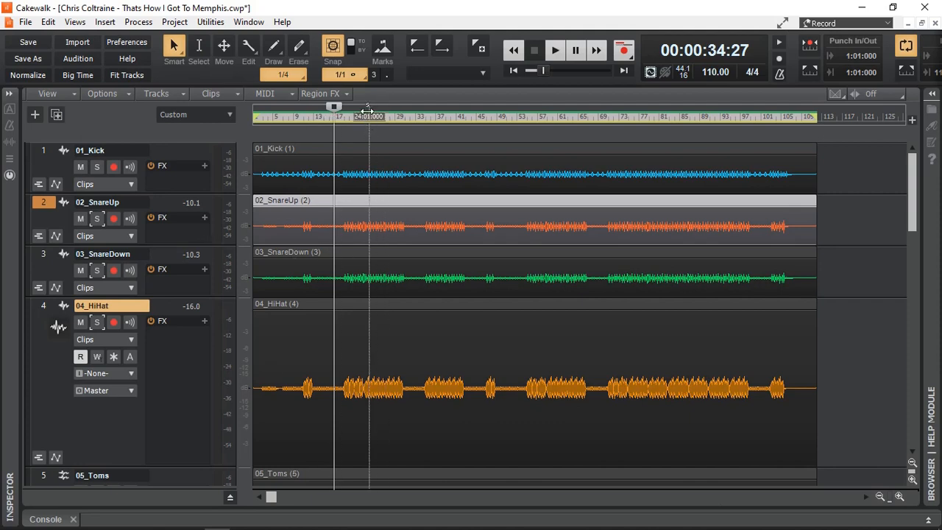
- Inspect the waveforms of the tracks from 04_HiHat down to 10_ElecGtr2 and return to the first track
left_click_drag(369, 96, 377, 127)
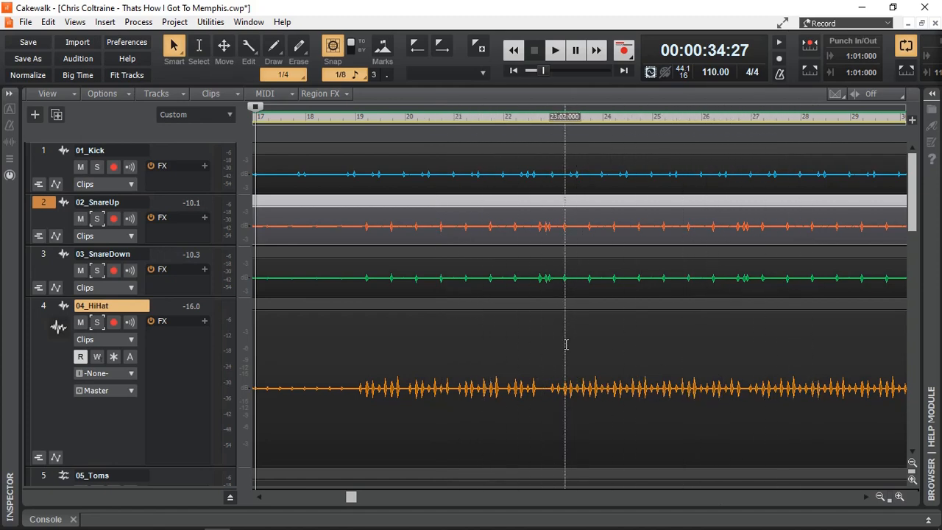
scroll(558, 351, "down", 2)
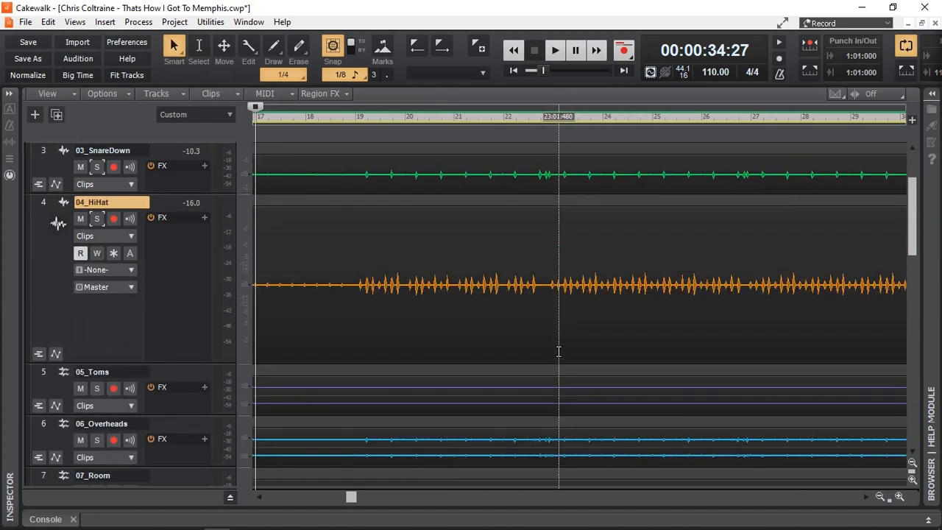
scroll(559, 351, "down", 2)
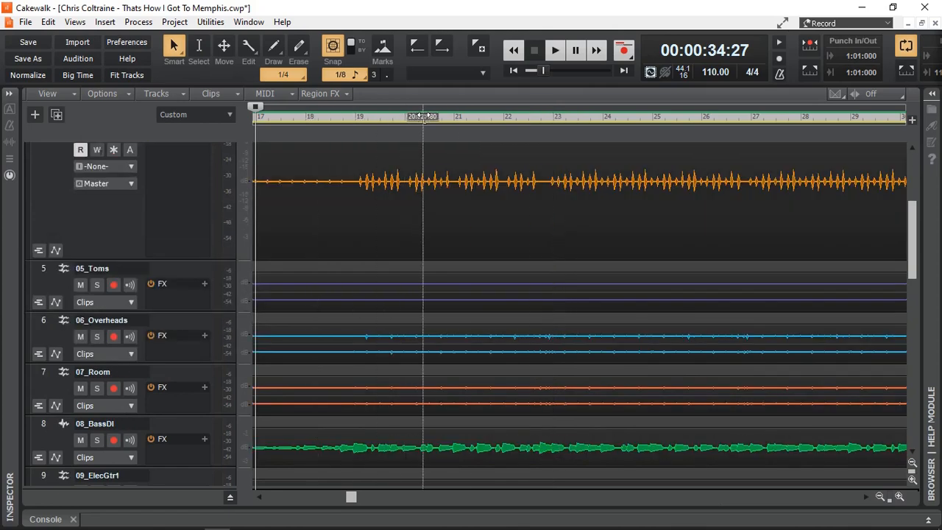
scroll(433, 99, "down", 4)
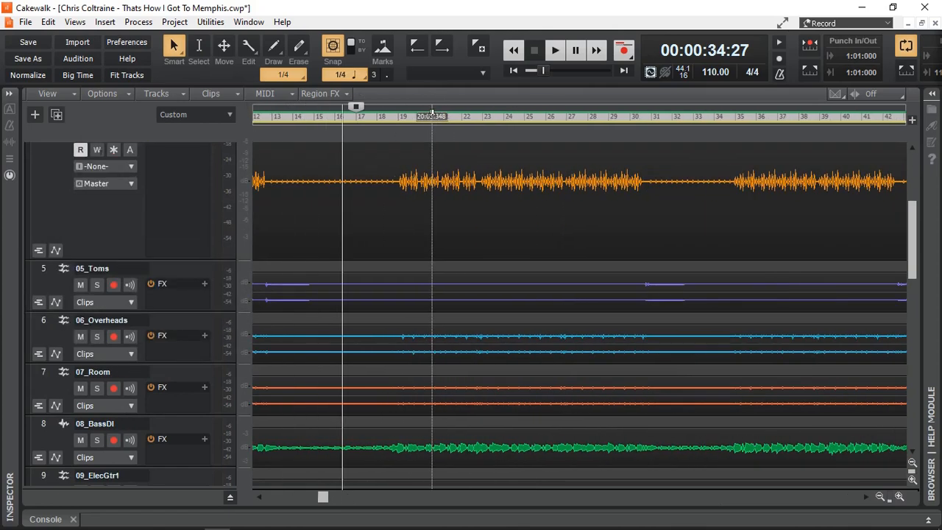
scroll(431, 98, "down", 1)
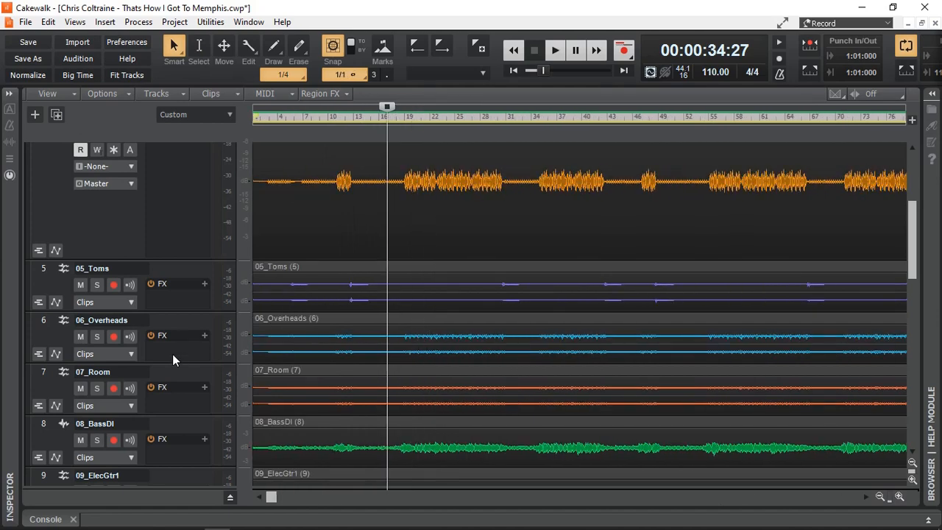
scroll(181, 350, "down", 2)
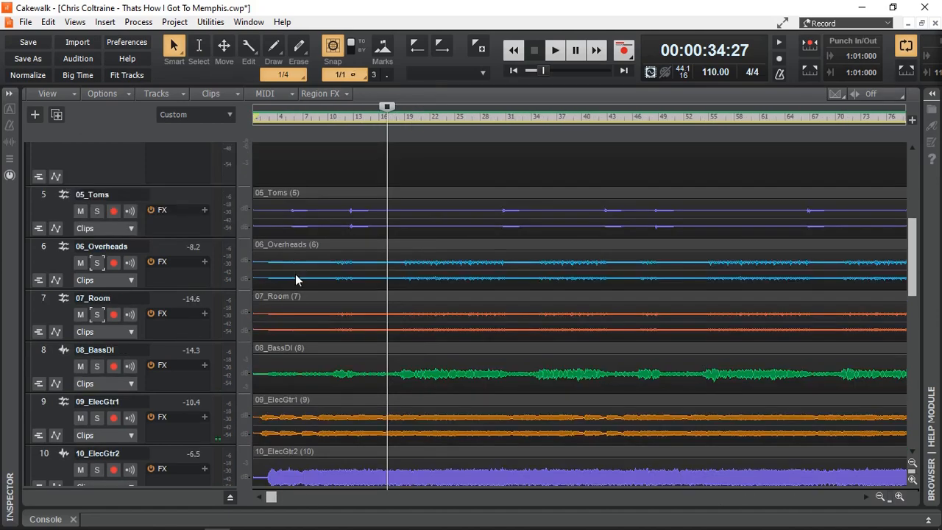
left_click_drag(914, 273, 918, 189)
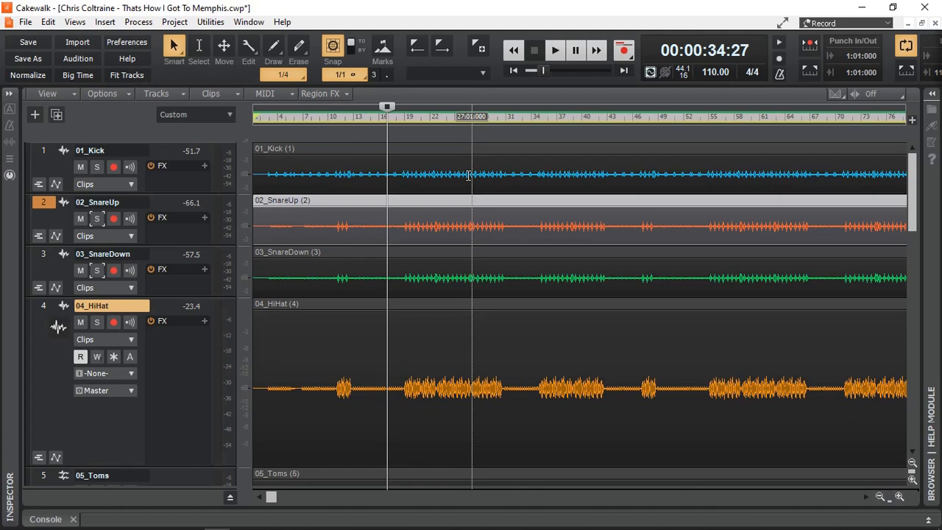
- Select the 01_Kick track, enlarge its height and examine the individual hits against the dB scale from measure 16 onward
left_click(43, 153)
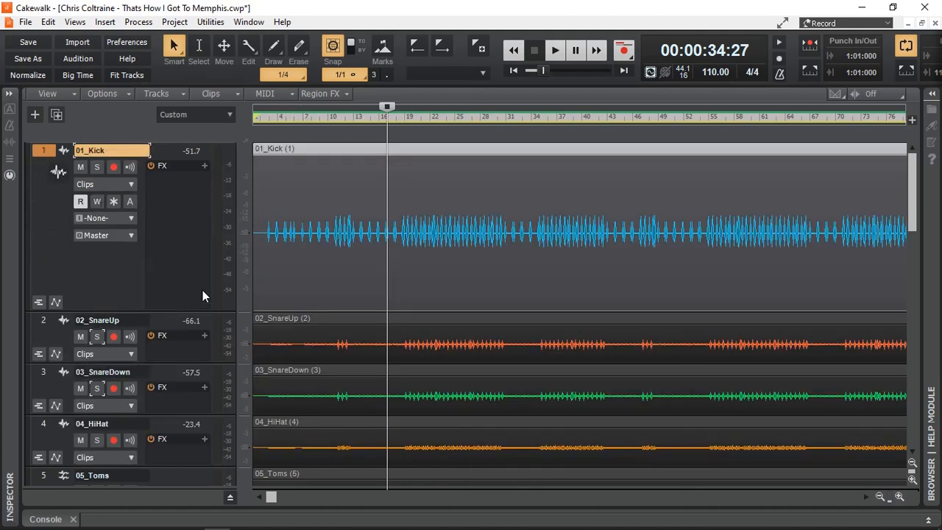
left_click_drag(175, 312, 177, 407)
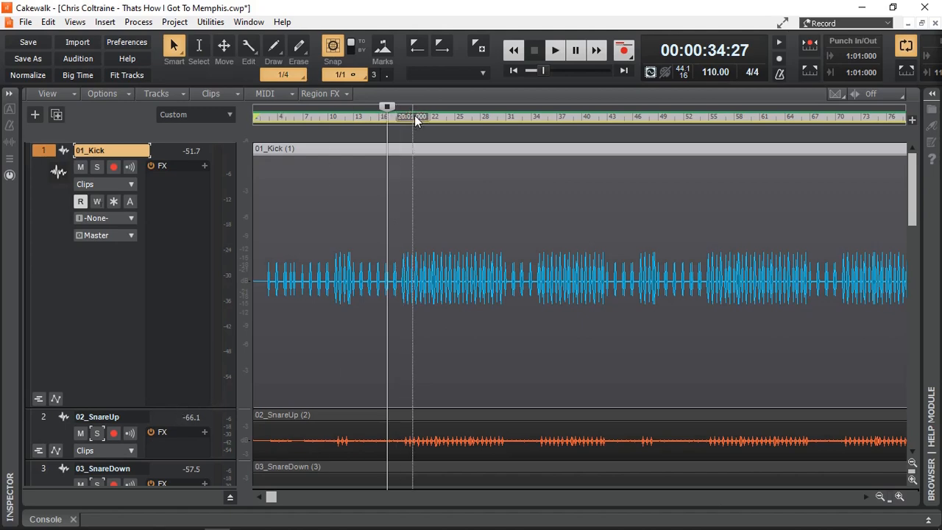
scroll(413, 109, "up", 1)
scroll(414, 108, "up", 4)
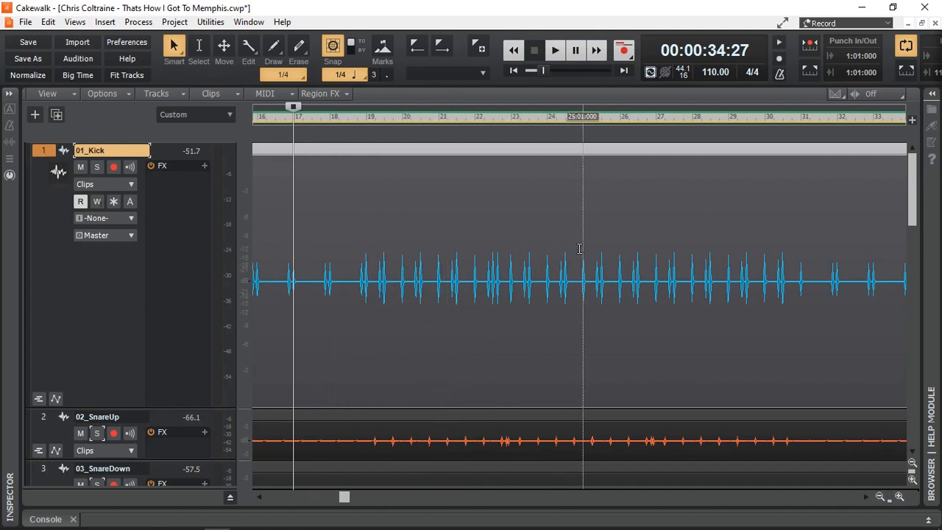
left_click_drag(346, 499, 348, 499)
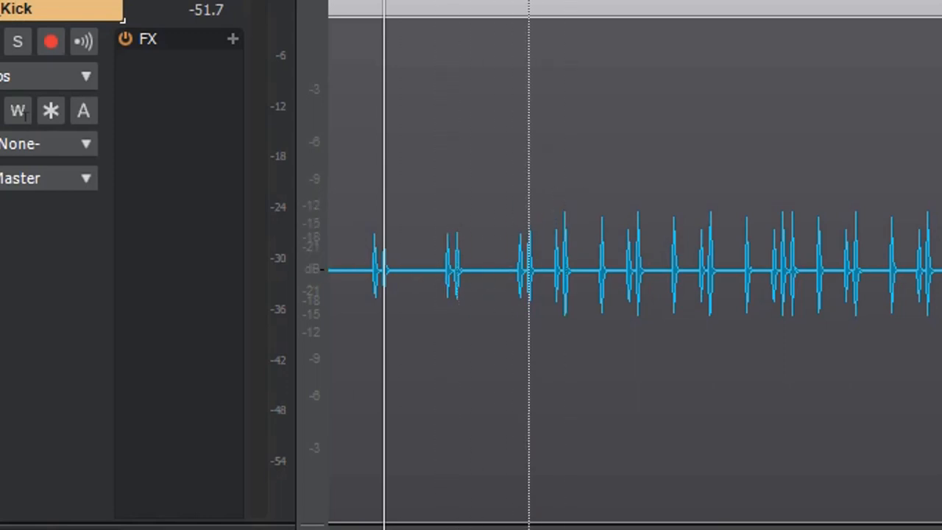
scroll(634, 270, "right", 5)
scroll(634, 271, "right", 6)
scroll(637, 264, "right", 3)
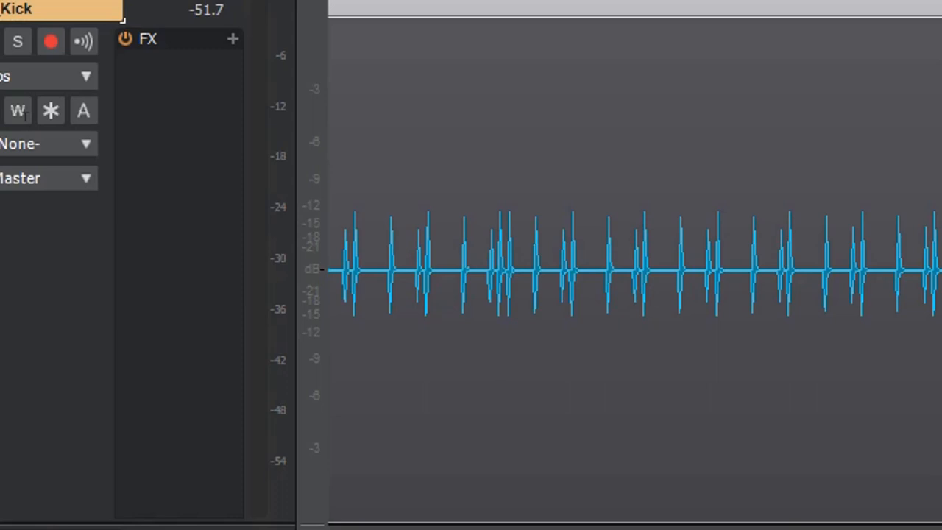
- Select the 18_LeadVox track and examine the level changes between vocal phrases across the song
scroll(634, 265, "down", 12)
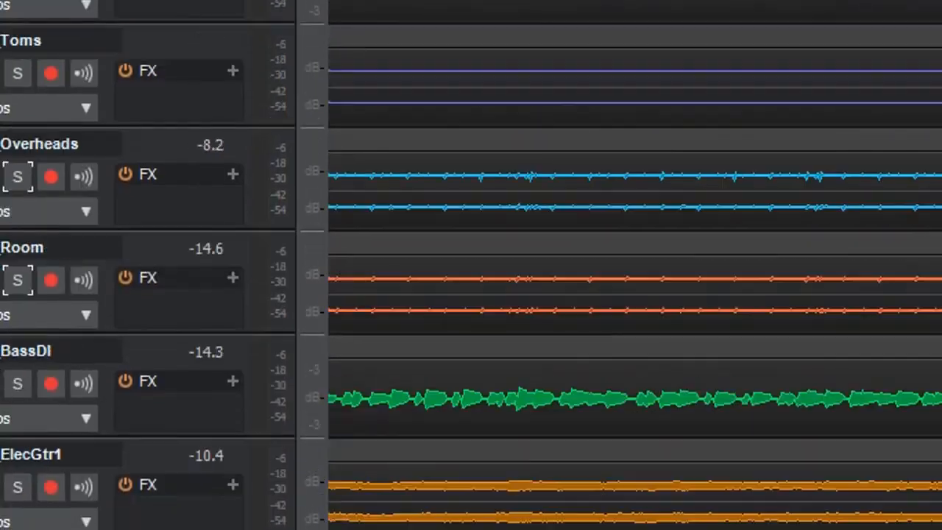
scroll(634, 265, "down", 10)
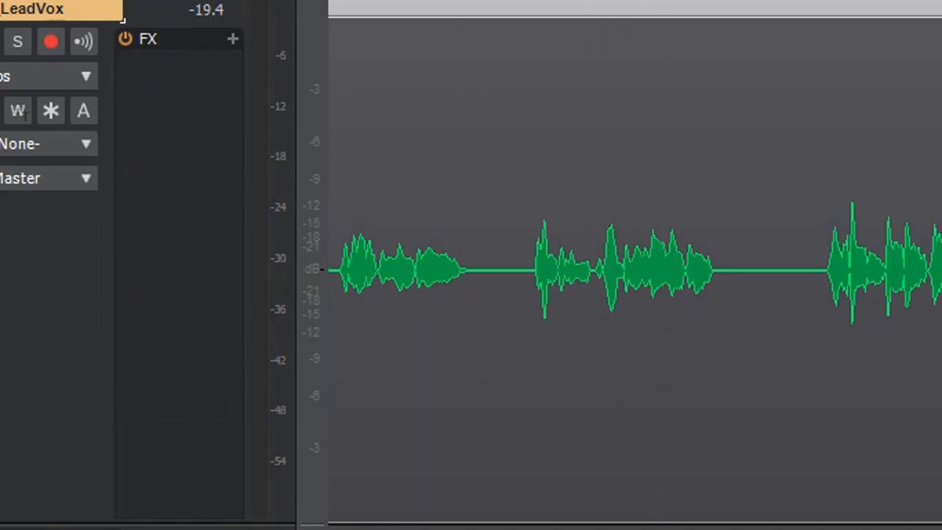
scroll(634, 270, "left", 5)
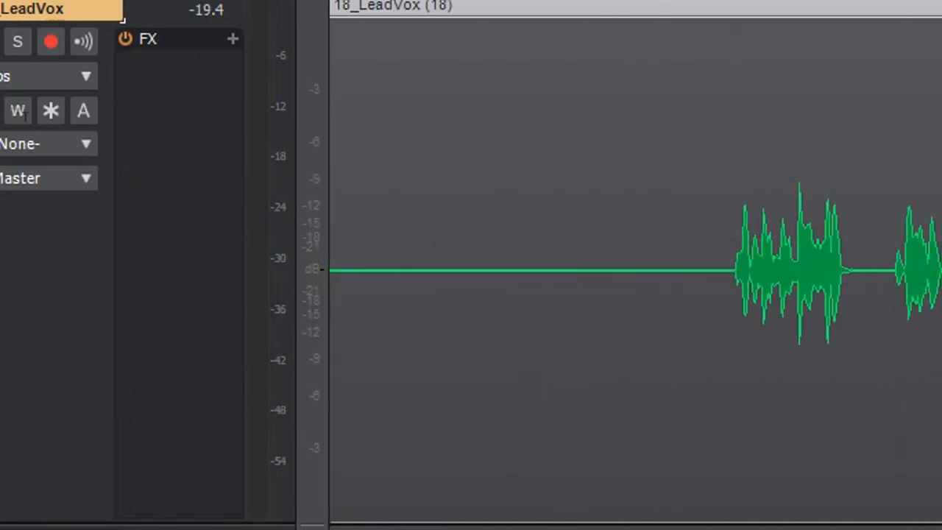
scroll(635, 270, "right", 10)
scroll(634, 270, "left", 4)
scroll(634, 270, "right", 3)
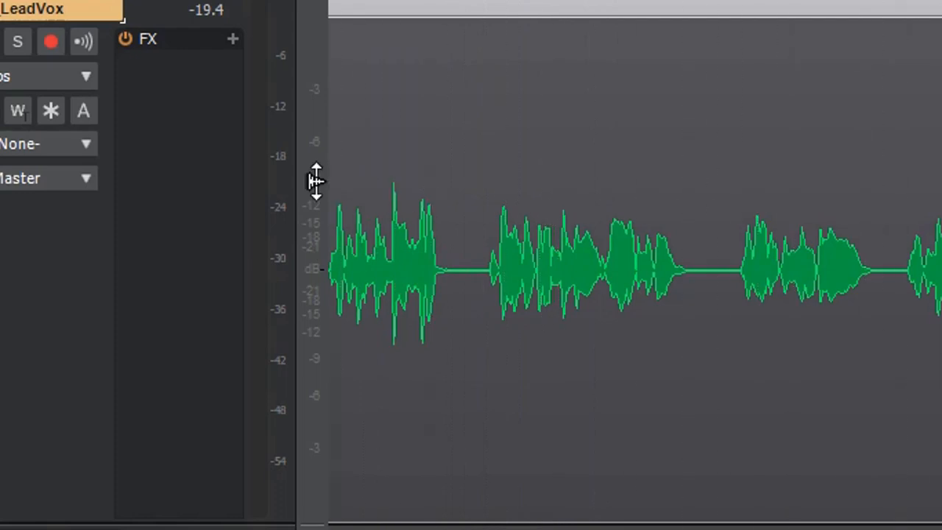
key("space")
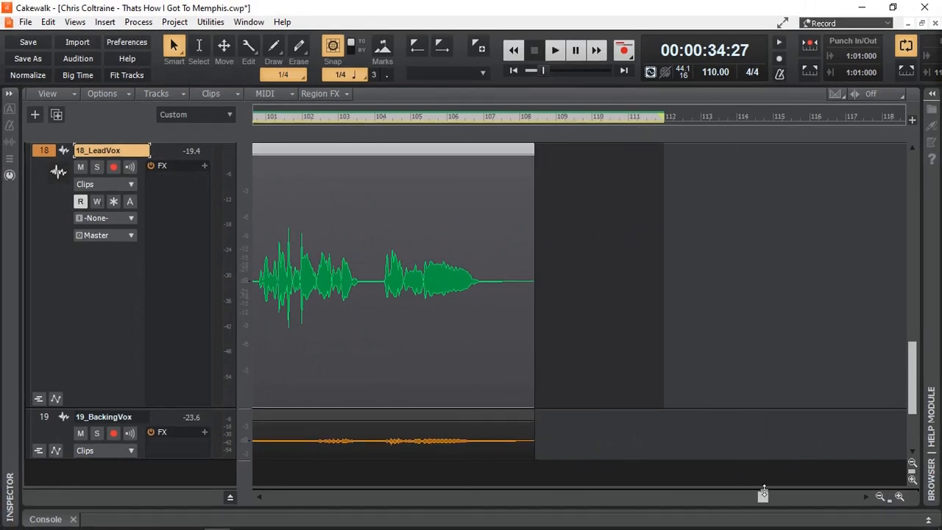
left_click_drag(762, 497, 292, 499)
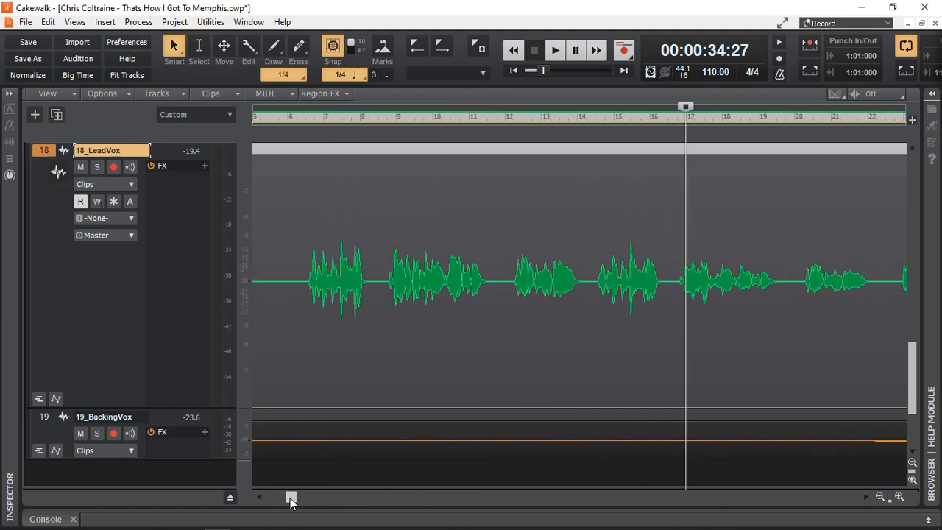
- Open the console view and show the Gain knobs of the last channel strips
key("d")
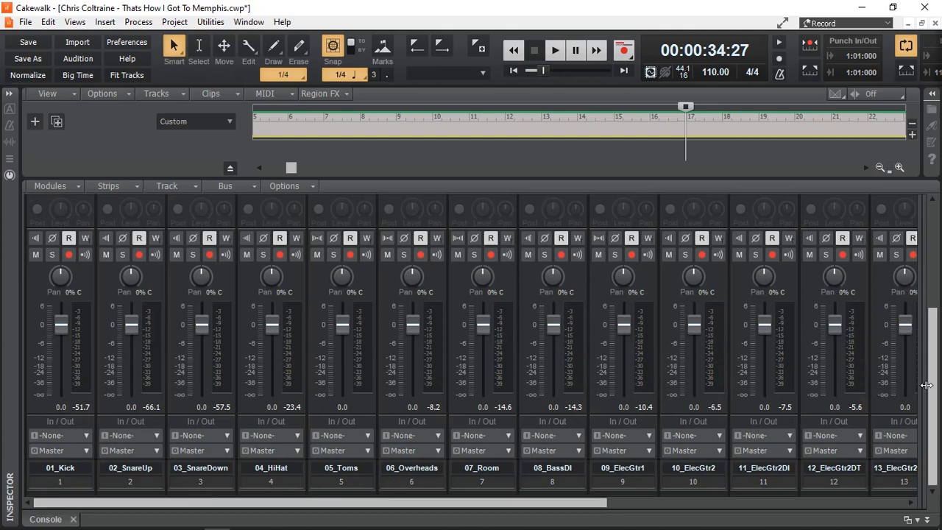
left_click_drag(932, 389, 932, 243)
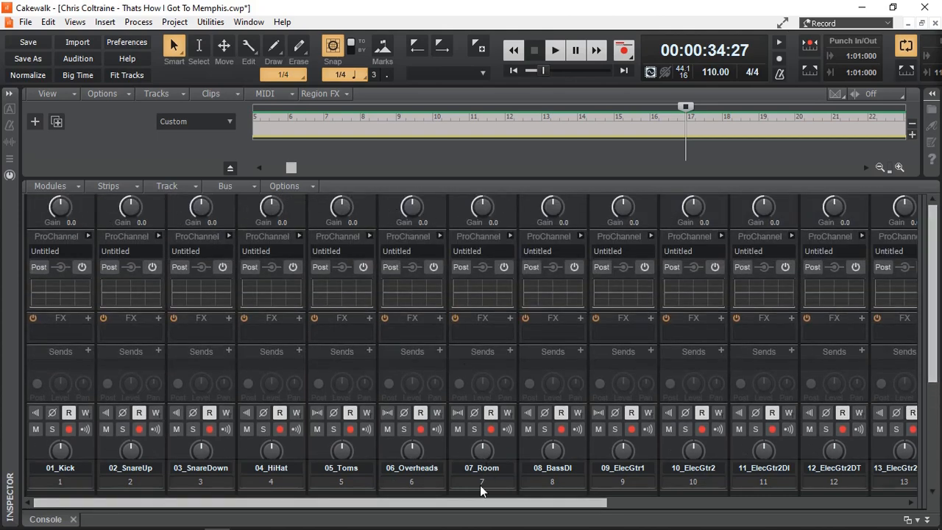
left_click_drag(476, 502, 841, 490)
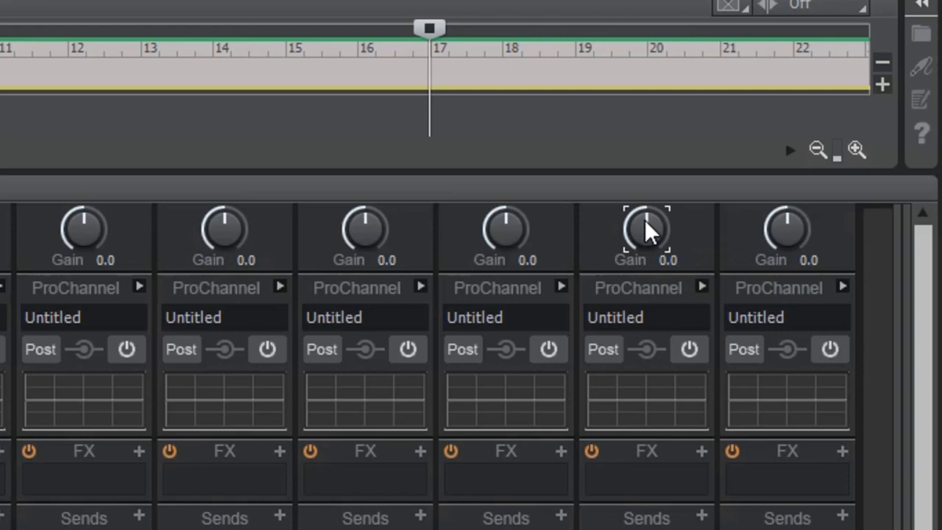
- Raise the input gain of the 18_LeadVox channel to 6.2 dB
scroll(647, 229, "up", 10)
scroll(647, 230, "up", 6)
scroll(648, 229, "up", 3)
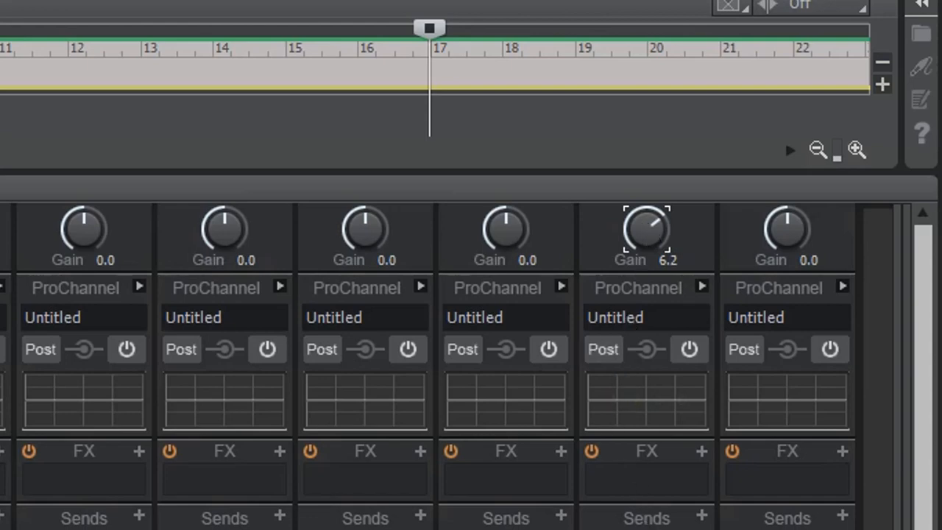
- Lower the 18_LeadVox channel's input gain to -9.5 dB
scroll(637, 233, "down", 3)
scroll(637, 232, "down", 8)
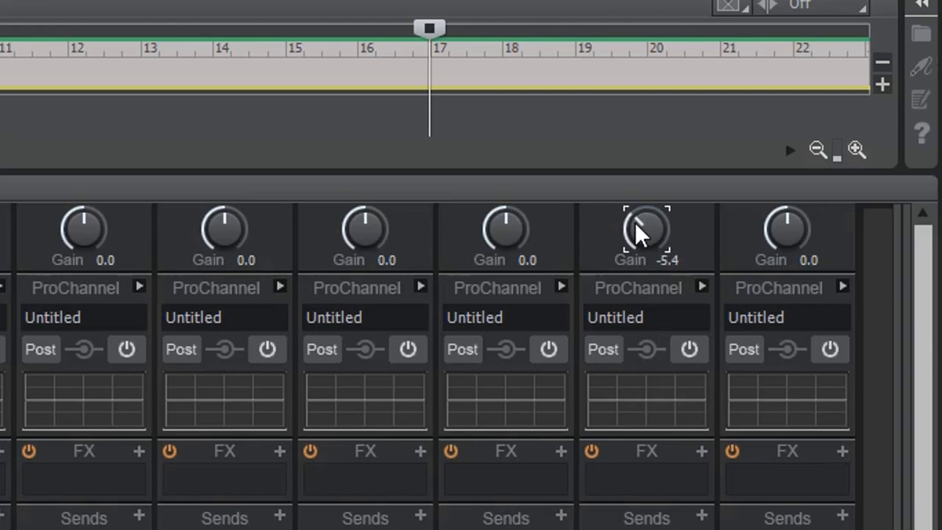
scroll(637, 232, "down", 3)
scroll(637, 232, "down", 2)
scroll(638, 233, "down", 4)
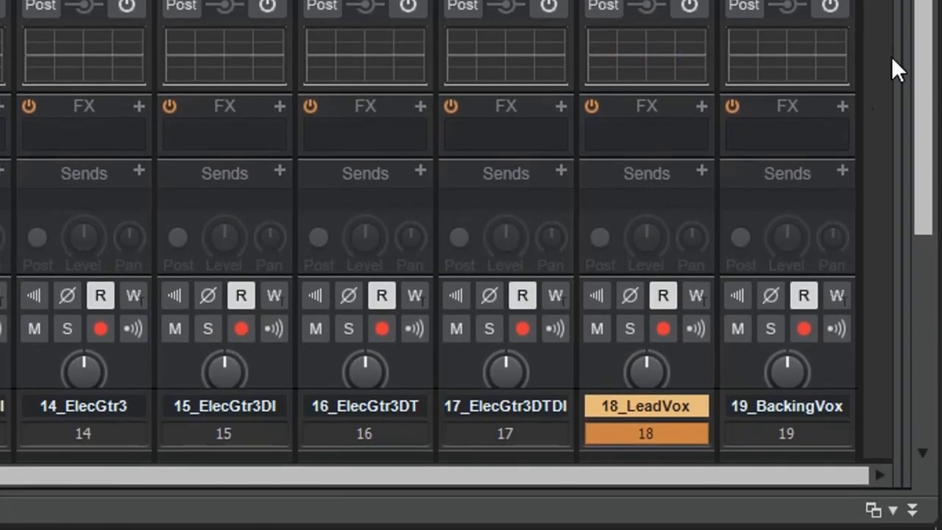
- Compare the input gain knob with the volume fader and level meter on the 18_LeadVox channel strip
left_click_drag(925, 42, 930, 294)
mouse_move(652, 131)
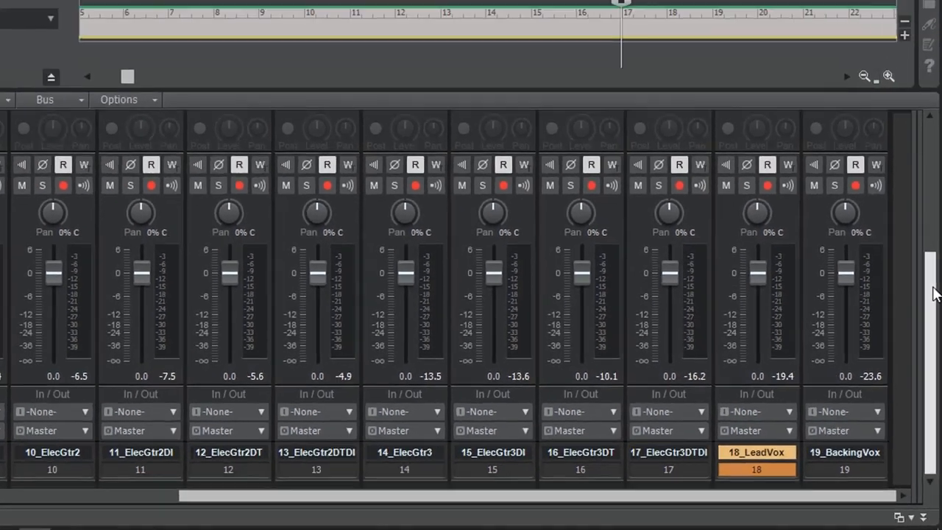
left_click_drag(930, 284, 934, 207)
mouse_move(798, 203)
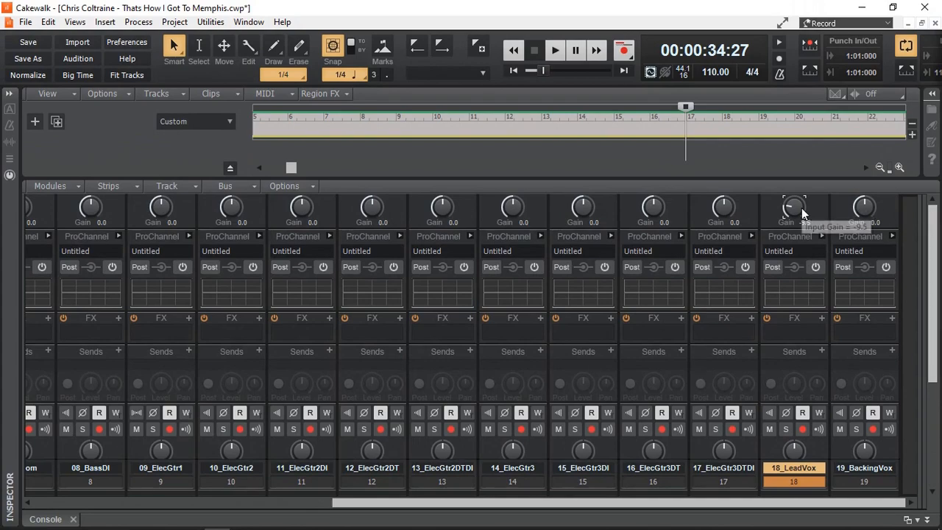
left_click_drag(935, 250, 936, 397)
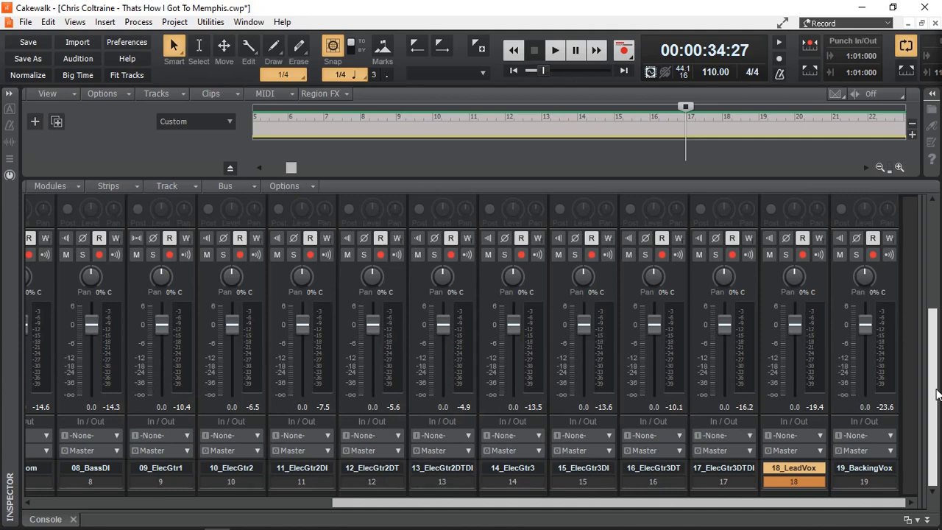
left_click_drag(936, 390, 933, 224)
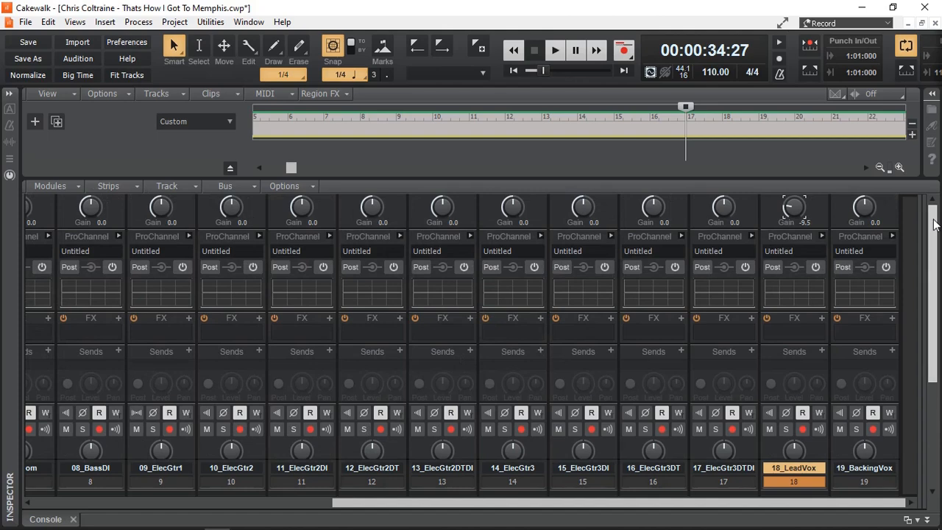
mouse_move(795, 212)
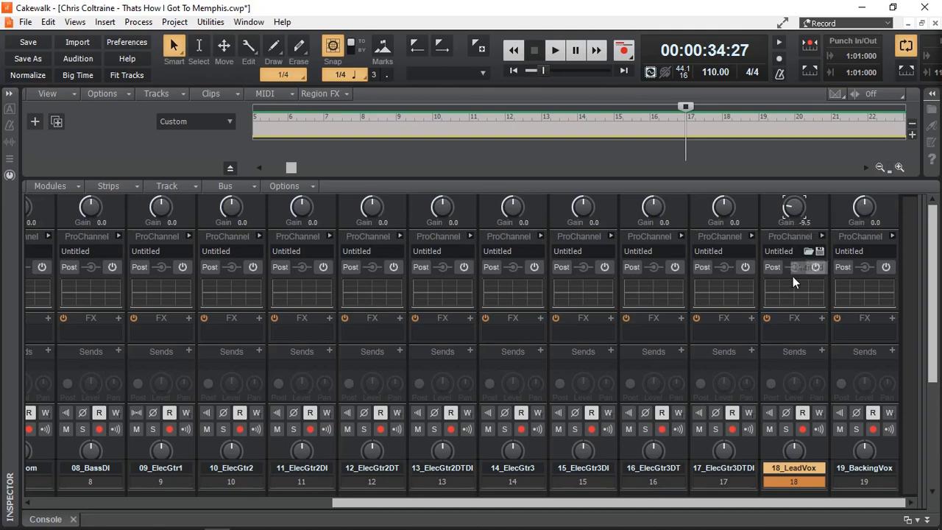
left_click_drag(935, 315, 938, 418)
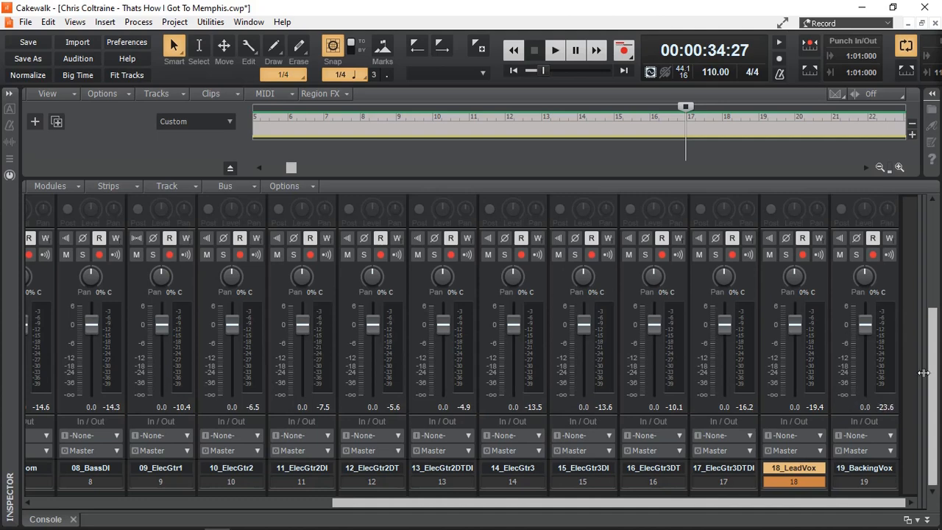
left_click_drag(932, 372, 936, 233)
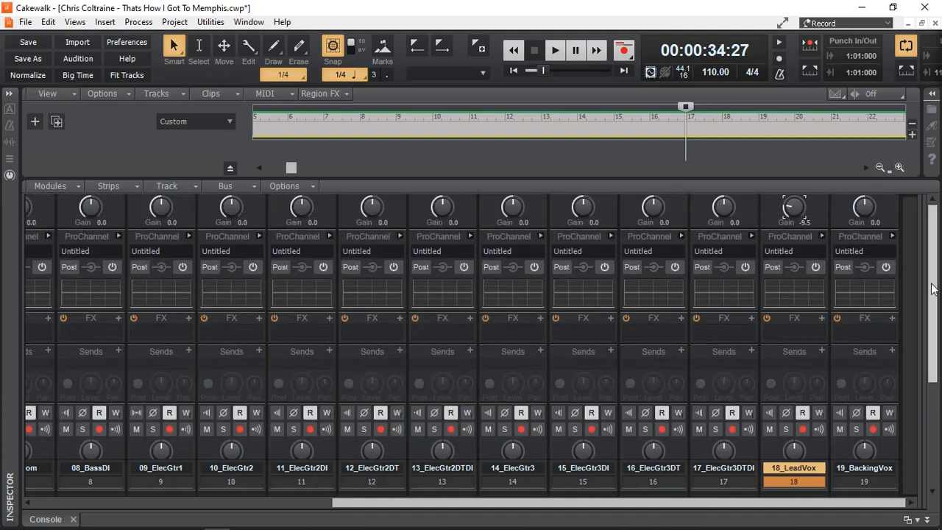
left_click_drag(933, 288, 938, 401)
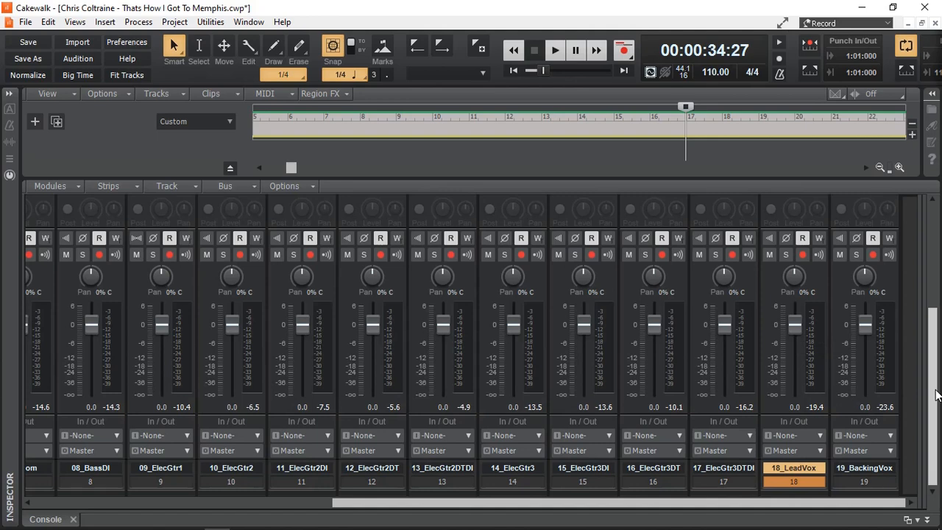
left_click_drag(936, 395, 939, 263)
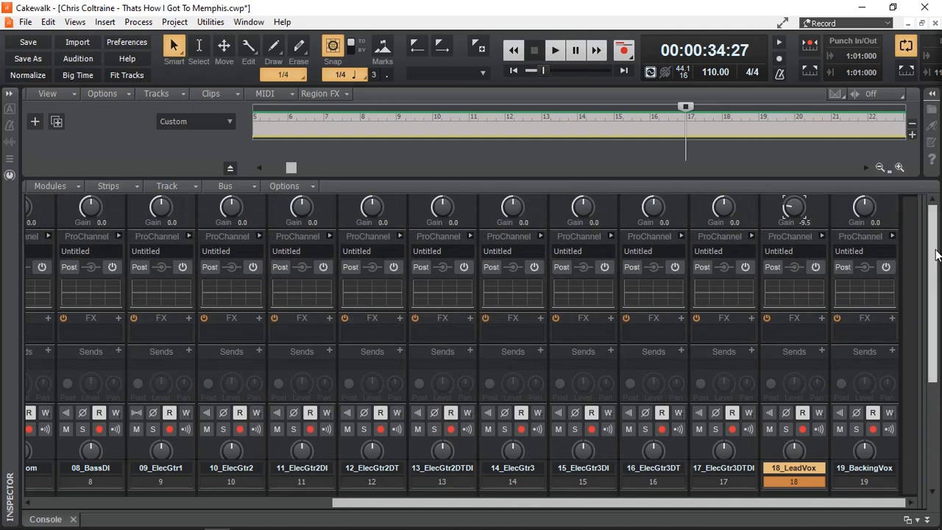
- Reset the 18_LeadVox channel's input gain to its default value
left_click_drag(934, 257, 938, 400)
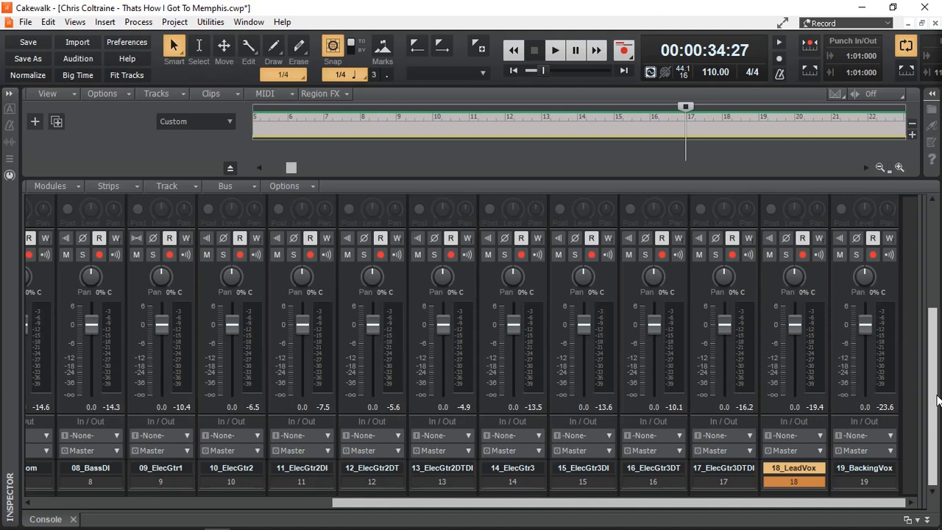
left_click_drag(935, 399, 933, 272)
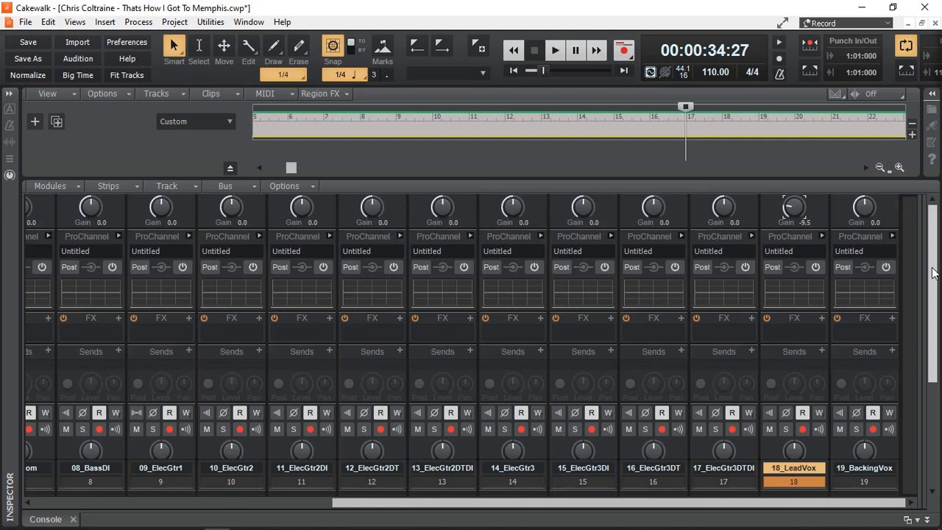
double_click(795, 209)
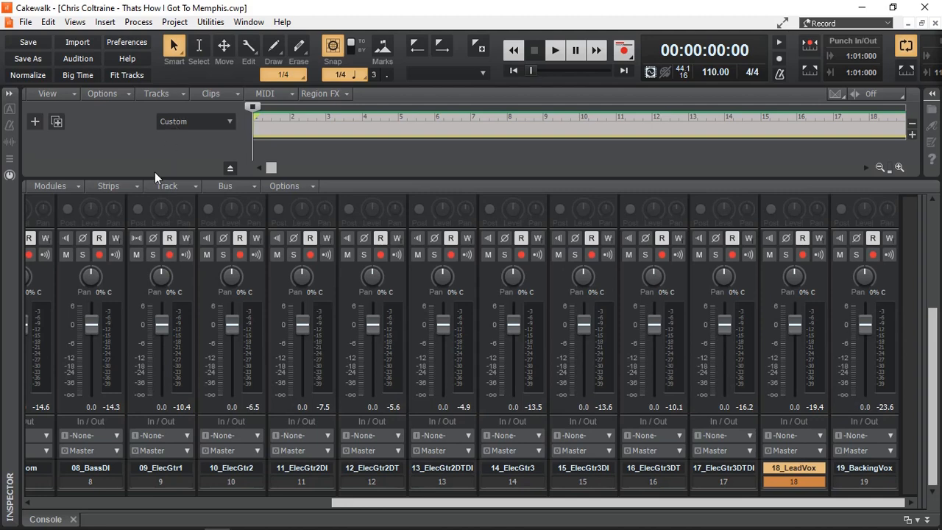
- Narrow all console strips and pull the volume faders of all the tracks down to the bottom of their travel
left_click(133, 188)
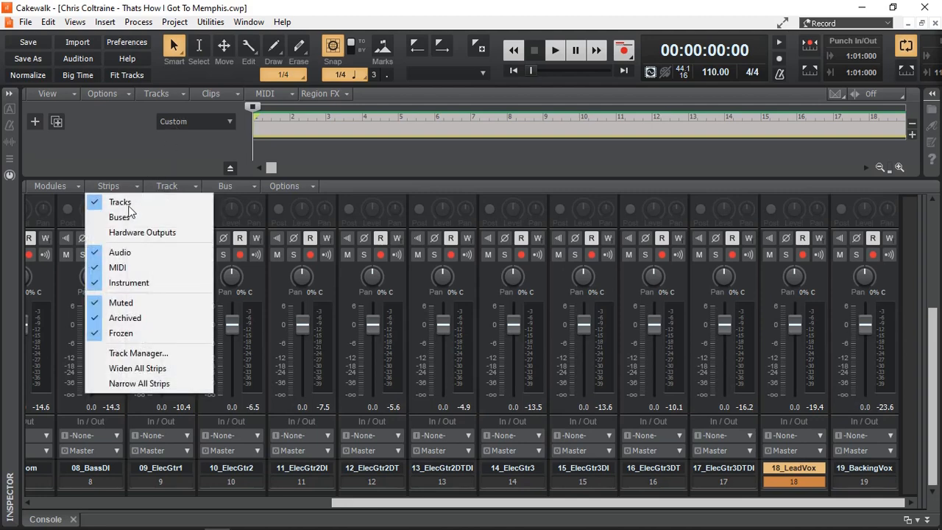
left_click(126, 386)
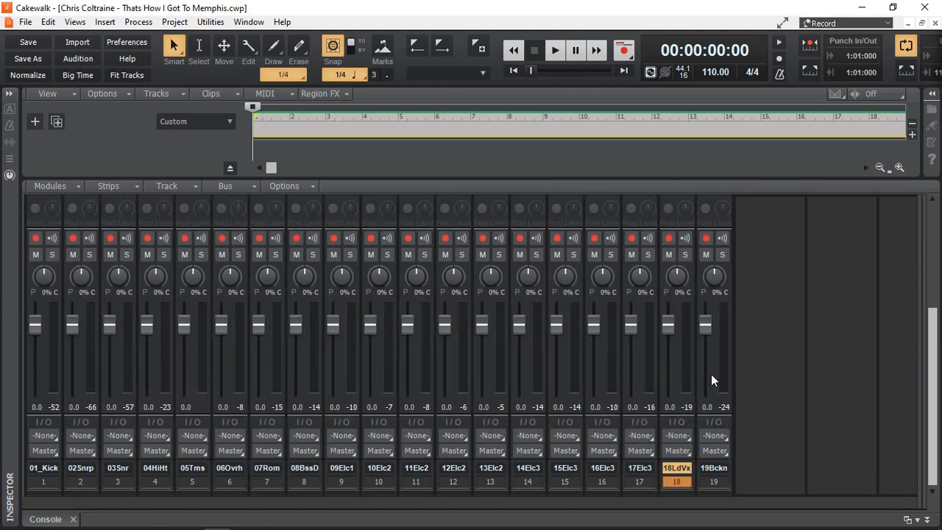
scroll(703, 323, "down", 15)
scroll(673, 325, "down", 12)
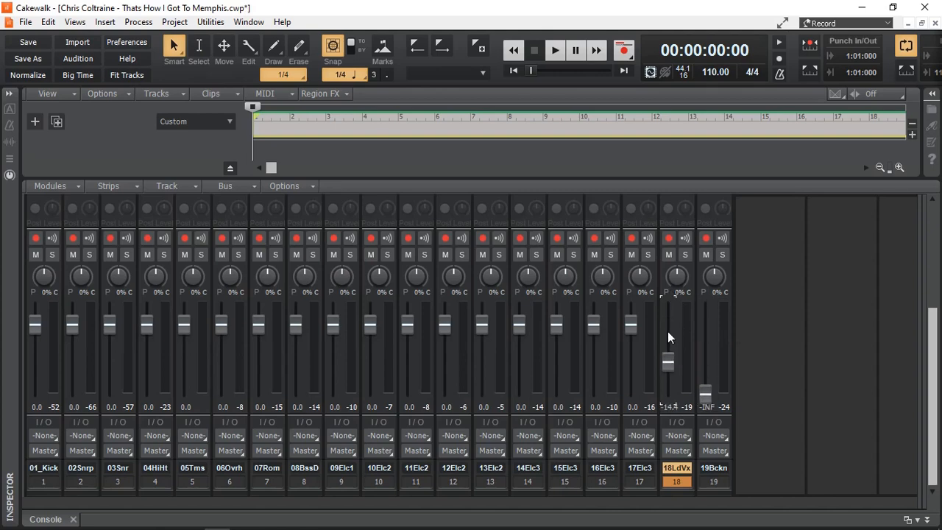
scroll(627, 329, "down", 8)
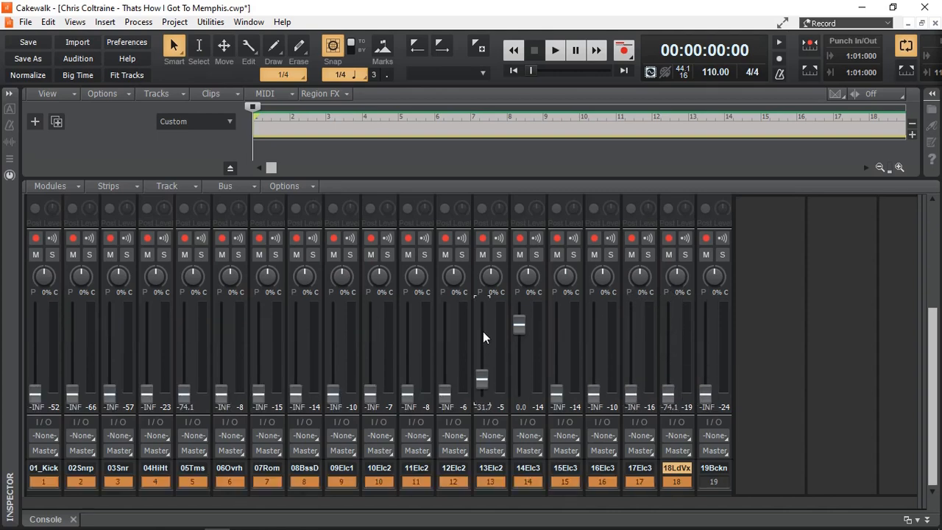
scroll(483, 331, "down", 3)
scroll(519, 326, "down", 13)
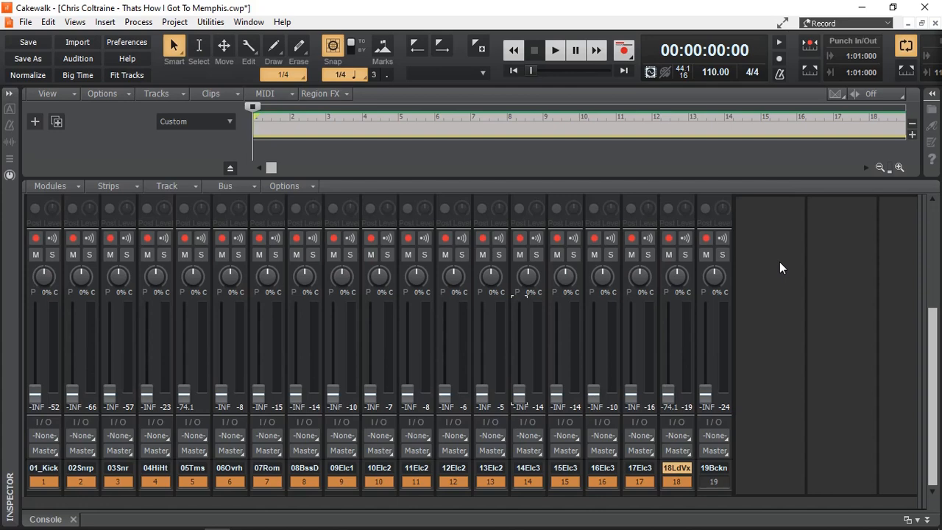
- Show the whole song in the track view and reduce the height of the 18_LeadVox track
key("d")
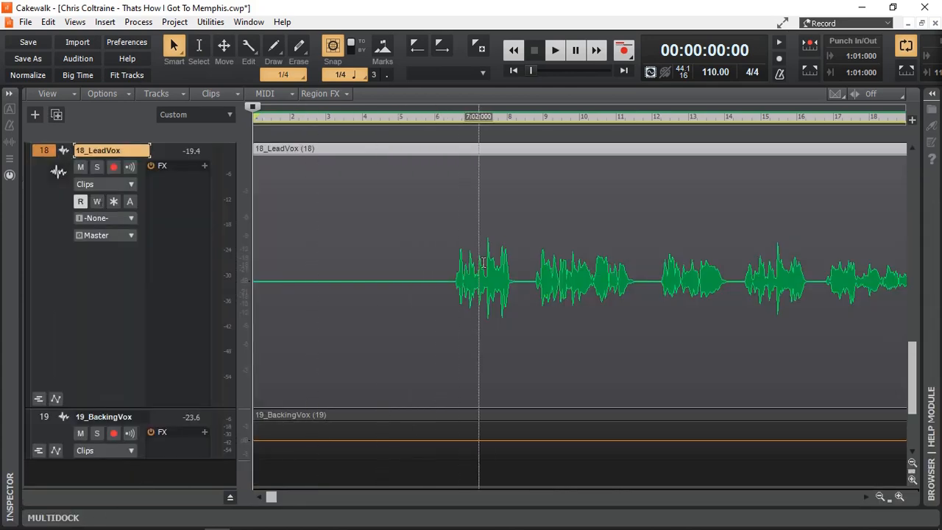
left_click_drag(515, 104, 445, 103)
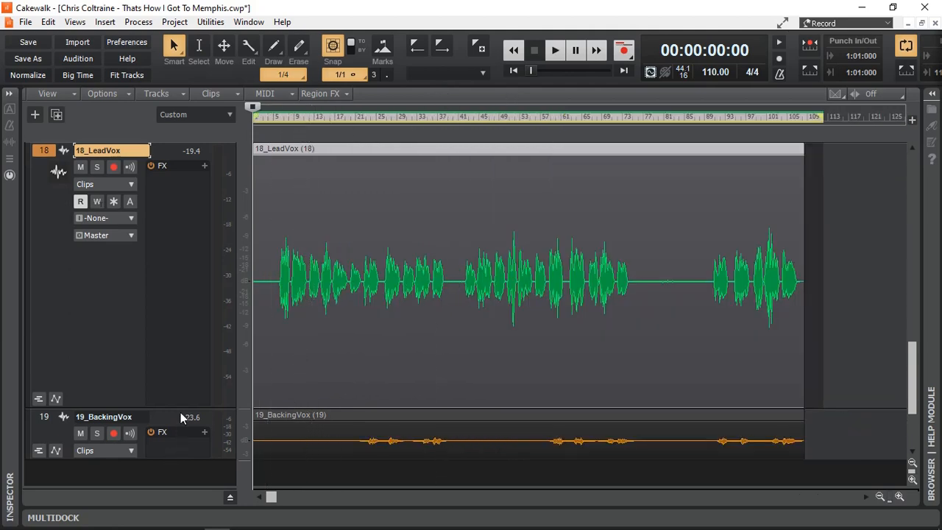
left_click_drag(179, 407, 179, 218)
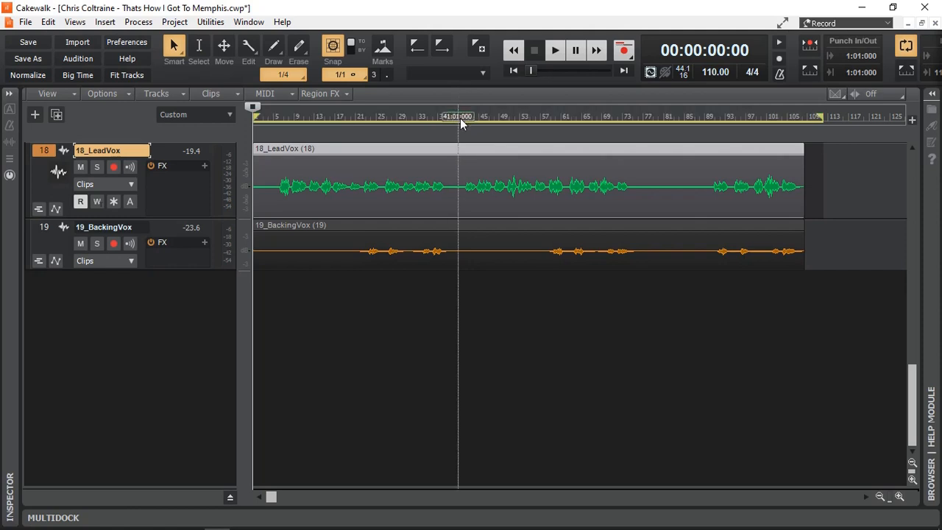
- Select the section from measure 41 to about measure 76 and set it as the playback loop
left_click(459, 118)
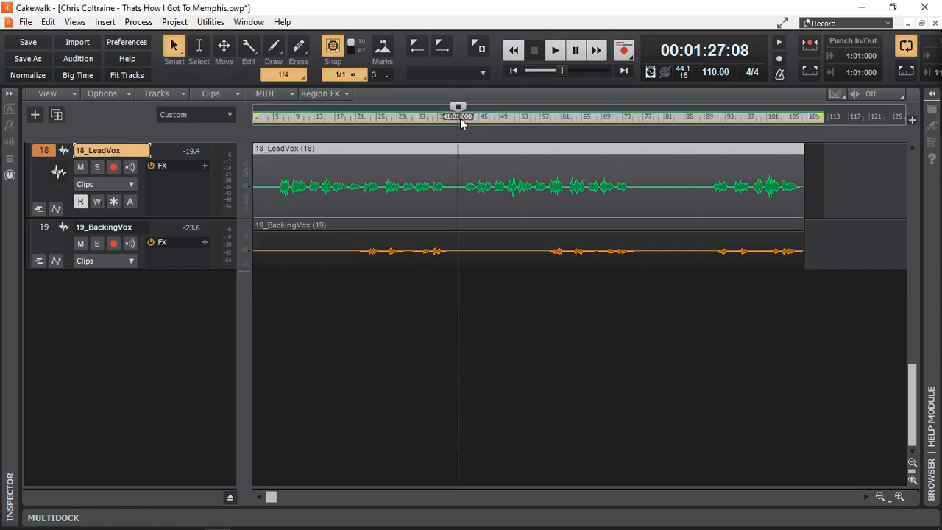
left_click_drag(458, 118, 639, 126)
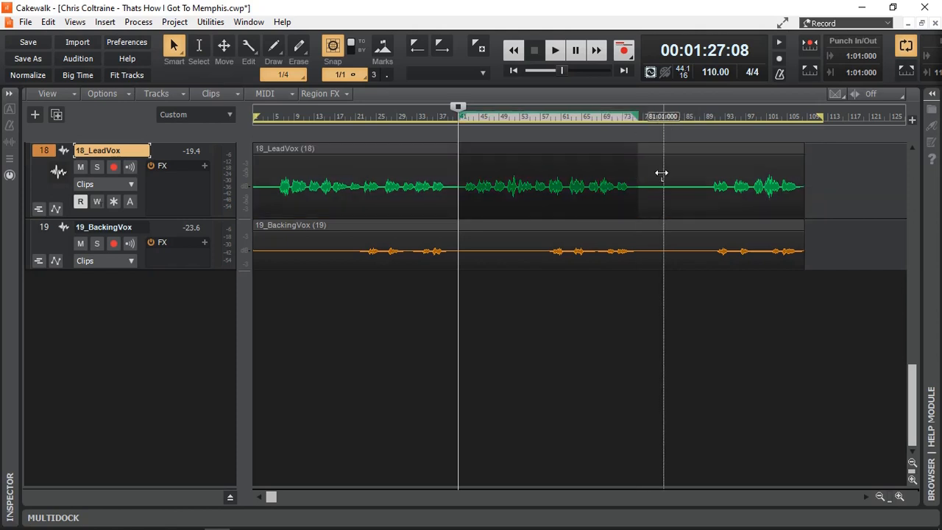
left_click(907, 73)
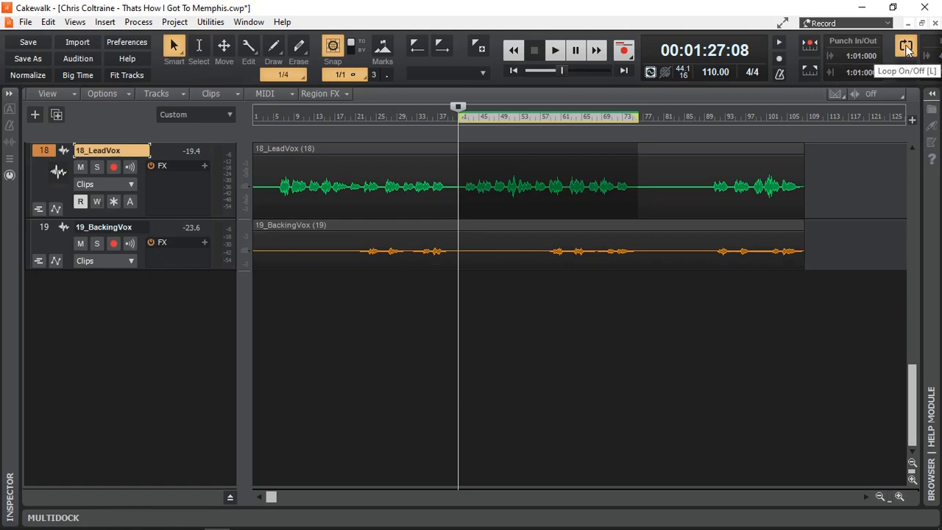
- Examine the waveforms of the guitar and vocal tracks within the looped section
scroll(622, 237, "up", 4)
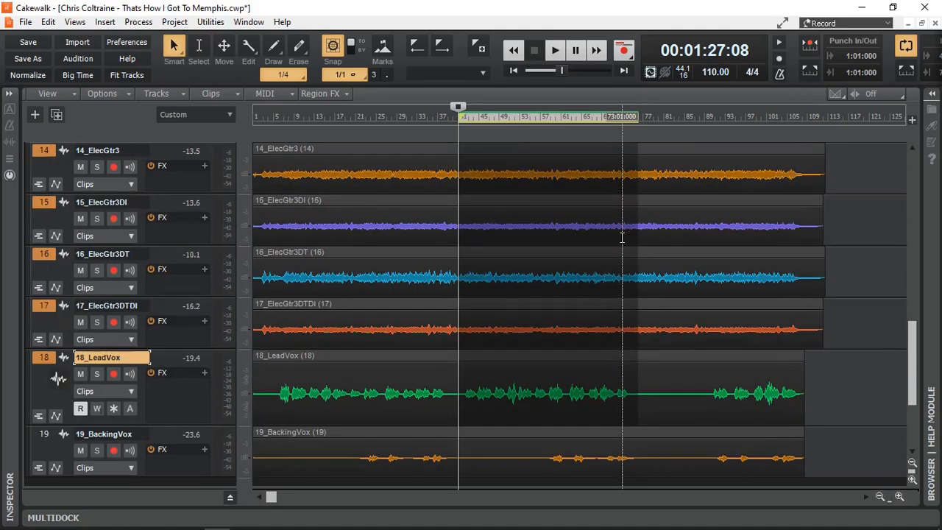
scroll(622, 237, "down", 3)
scroll(621, 237, "up", 2)
scroll(621, 237, "down", 3)
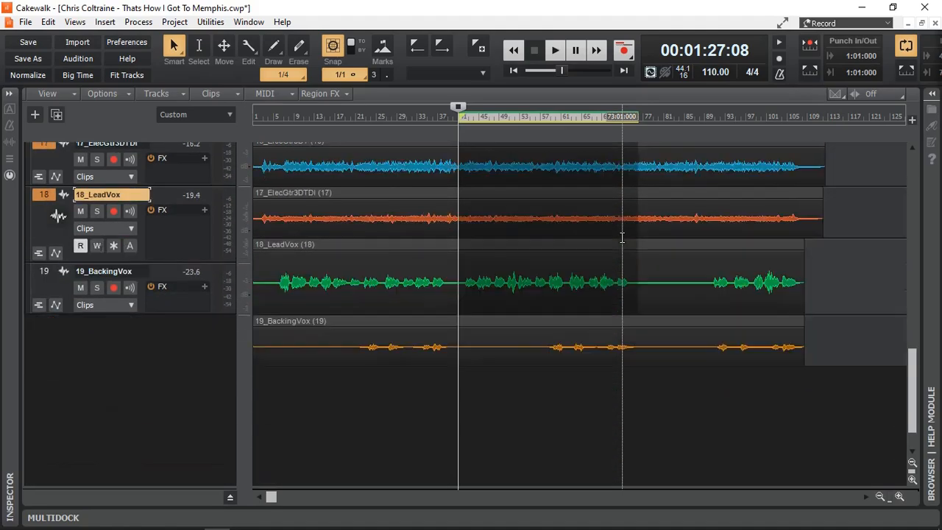
scroll(622, 237, "up", 10)
scroll(622, 237, "up", 4)
scroll(621, 237, "down", 10)
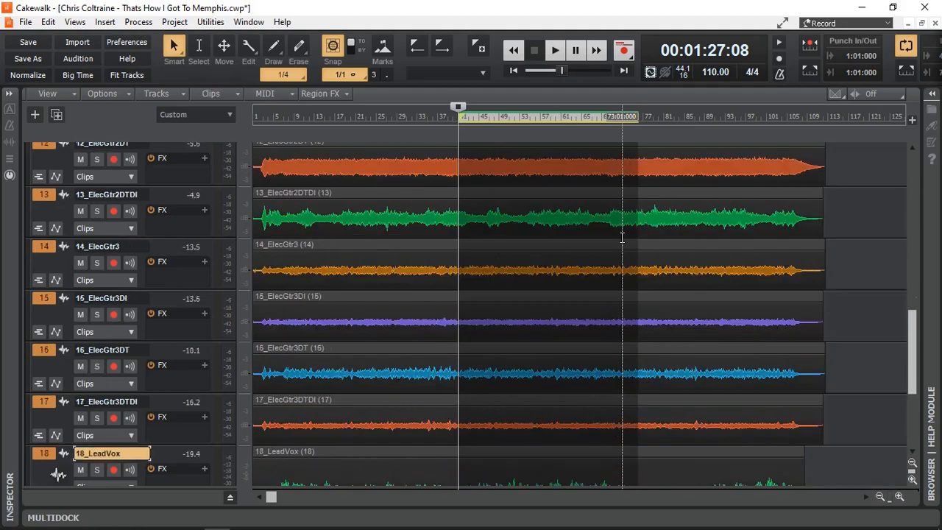
scroll(622, 237, "down", 5)
- Return to the console view, widen all strips and show the channels from 07_Room to 18_LeadVox
key("alt+2")
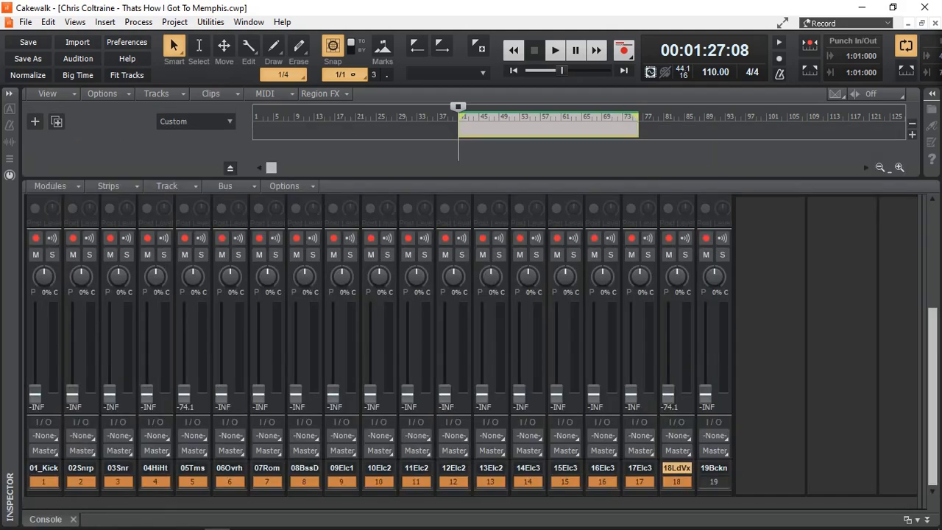
left_click(134, 189)
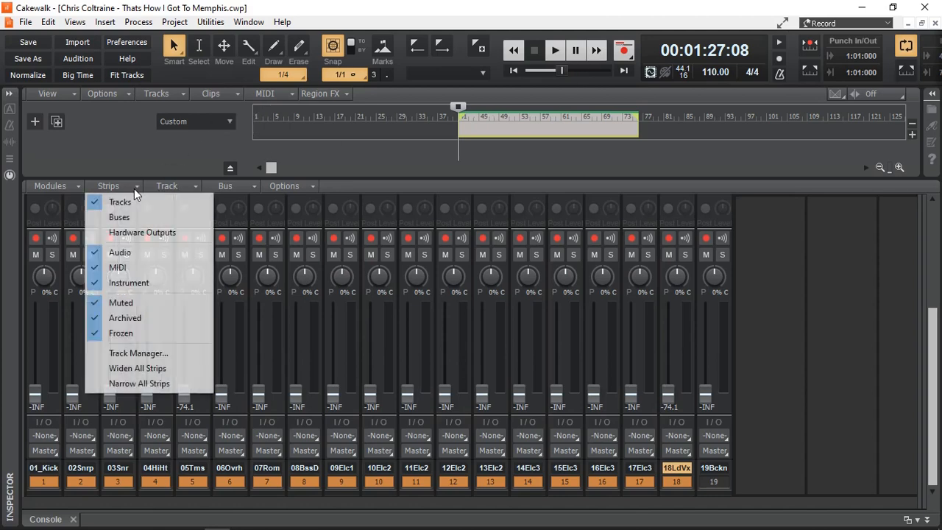
left_click(142, 369)
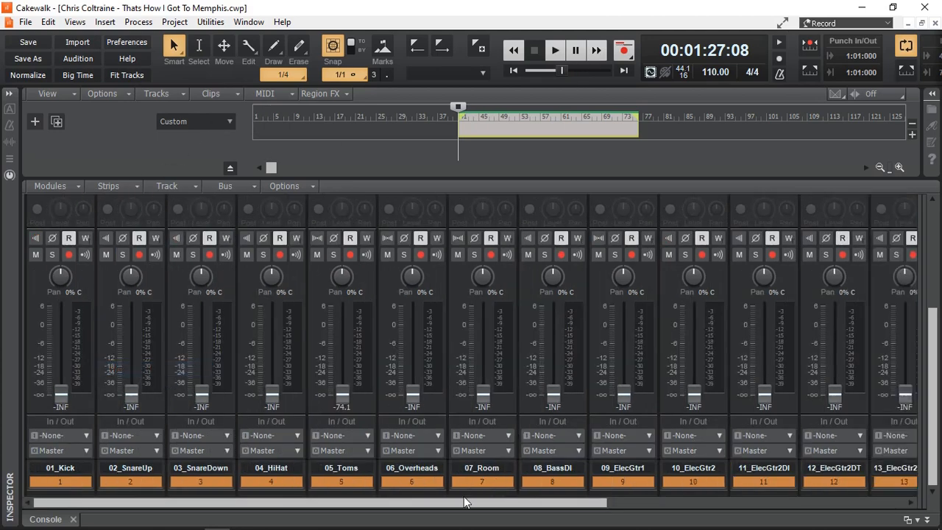
left_click_drag(460, 506, 708, 498)
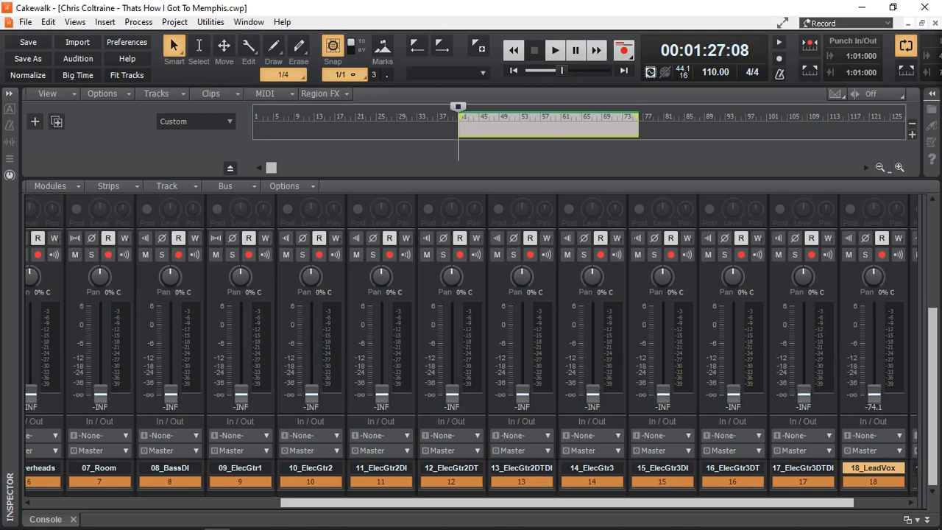
- Narrow all console strips and reset the 18_LeadVox volume fader to 0.0 dB
left_click(135, 186)
left_click(138, 383)
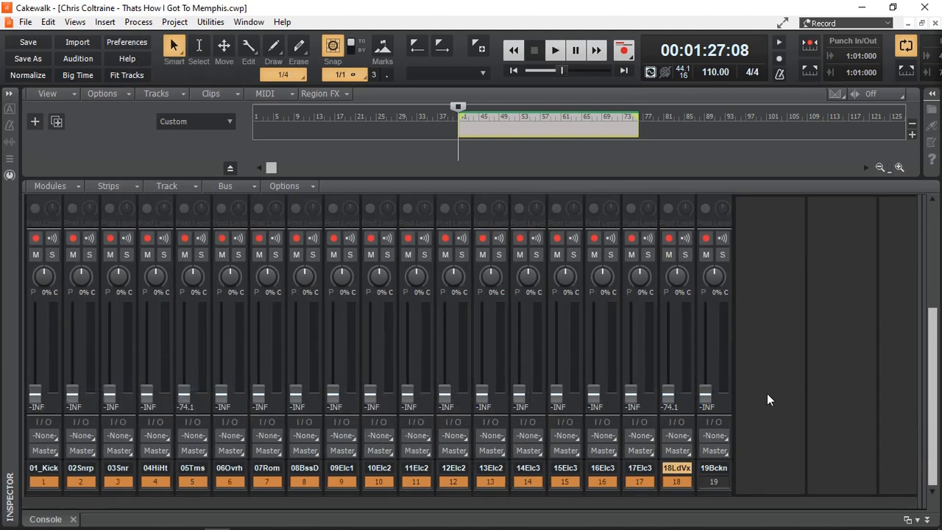
left_click(668, 395)
double_click(669, 395)
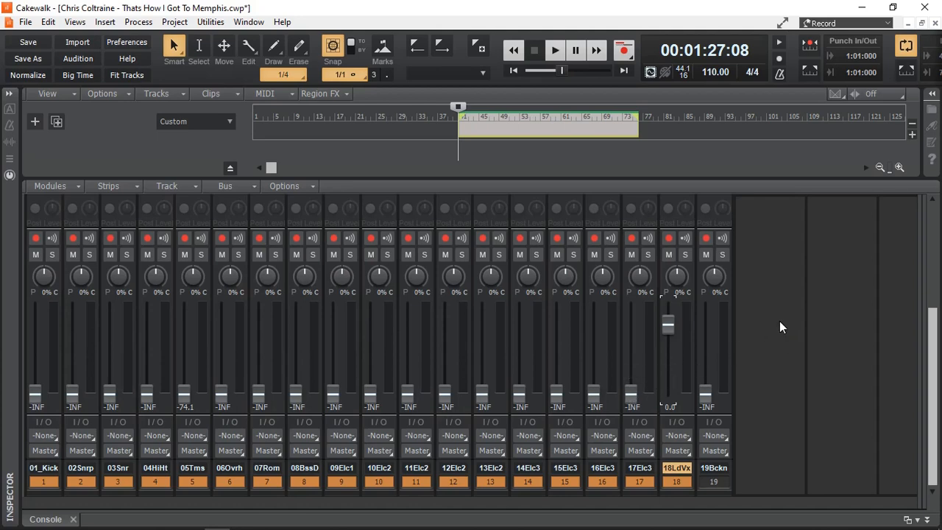
- Play the looped section and raise the 01_Kick volume fader to about -5.0 dB under the lead vocal
mouse_move(668, 328)
left_click(555, 53)
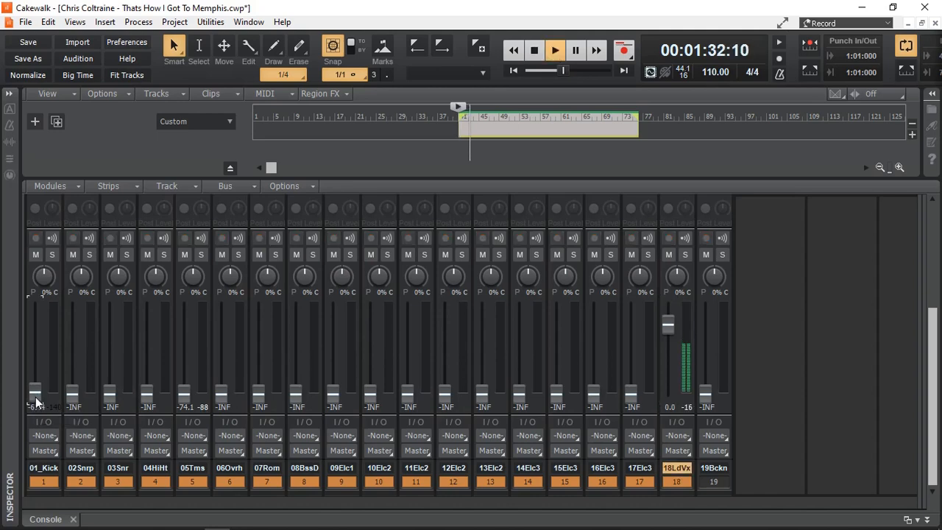
scroll(35, 398, "up", 10)
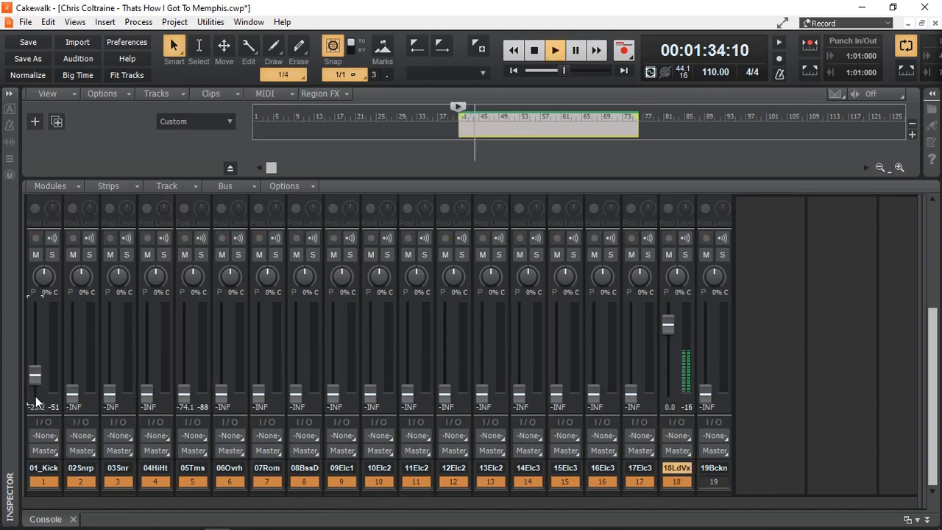
scroll(35, 397, "up", 6)
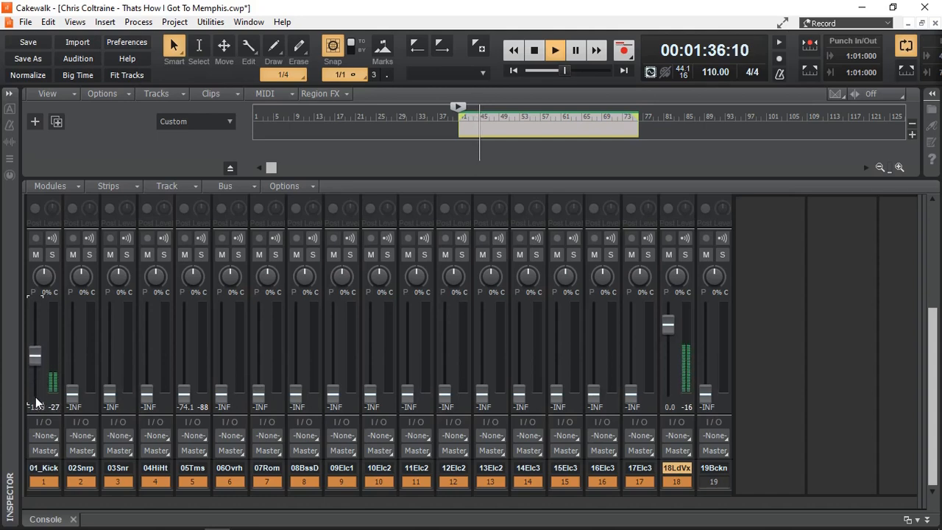
scroll(36, 397, "up", 4)
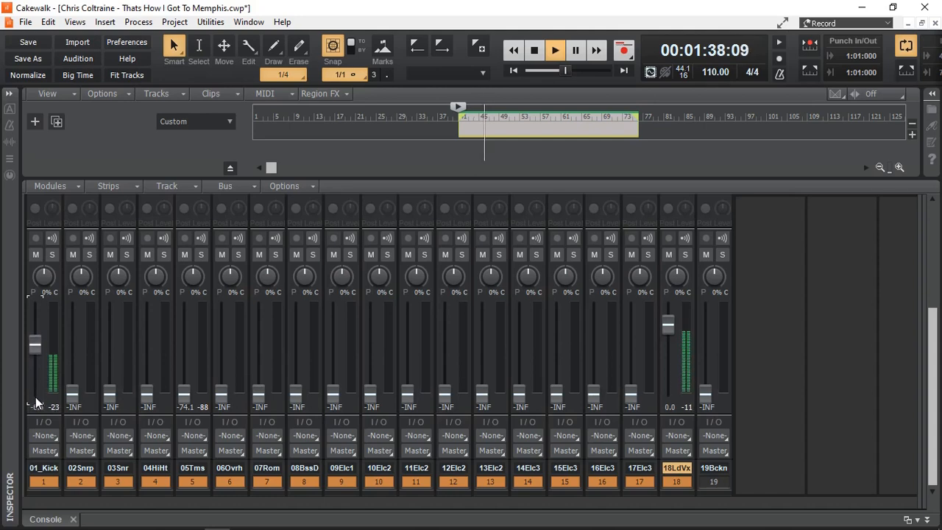
scroll(35, 397, "up", 2)
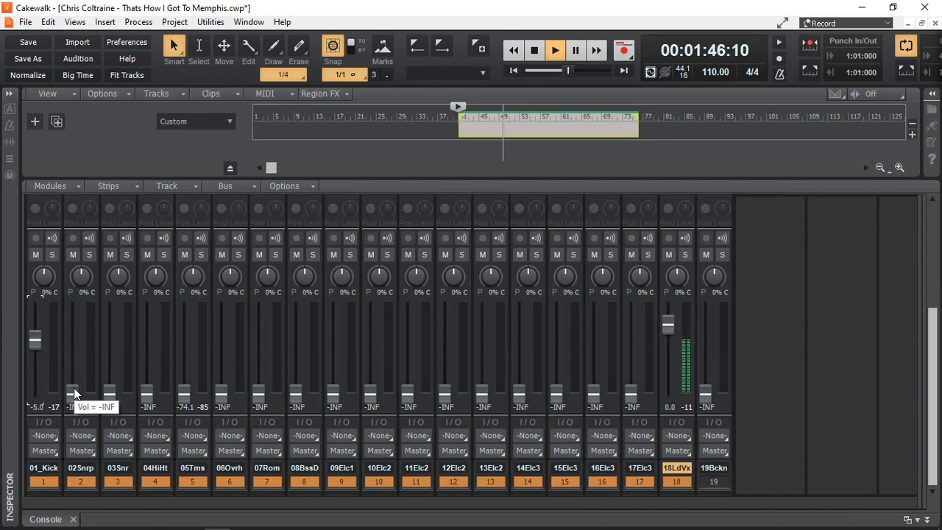
- Raise the volume fader of the 02Snrp channel to about -6.4 dB while the loop plays
scroll(72, 396, "up", 5)
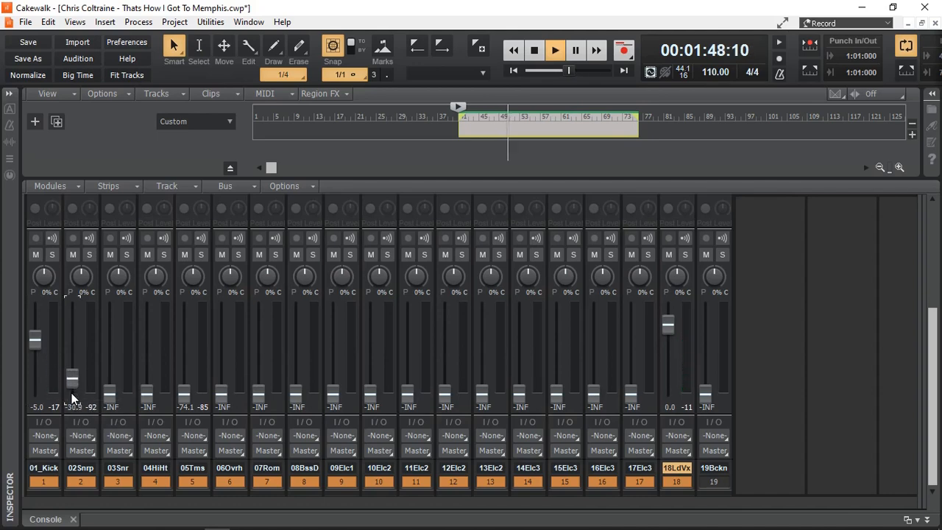
scroll(71, 393, "up", 5)
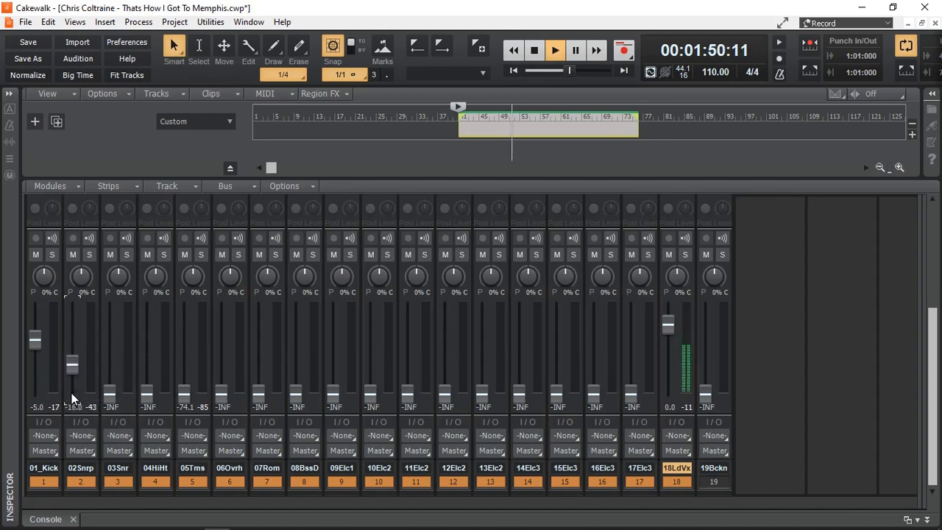
scroll(72, 393, "up", 3)
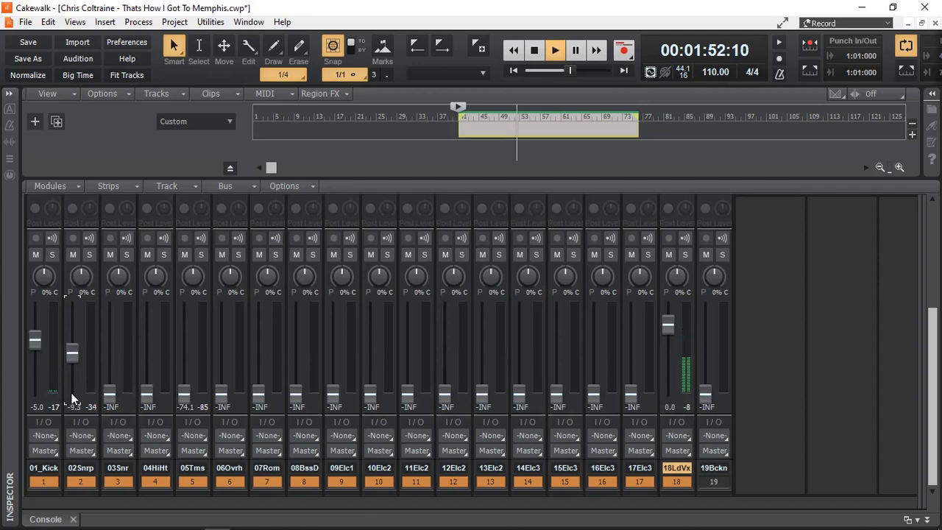
scroll(72, 393, "up", 2)
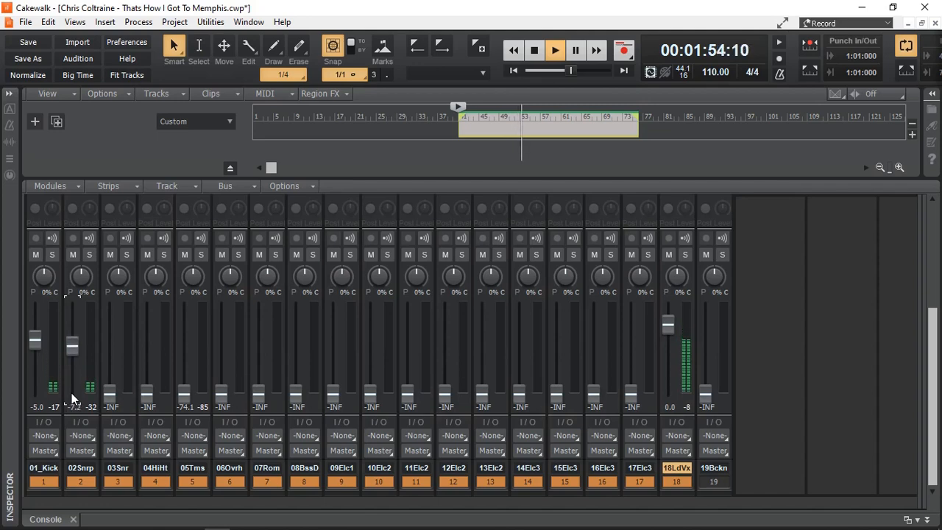
scroll(72, 393, "up", 1)
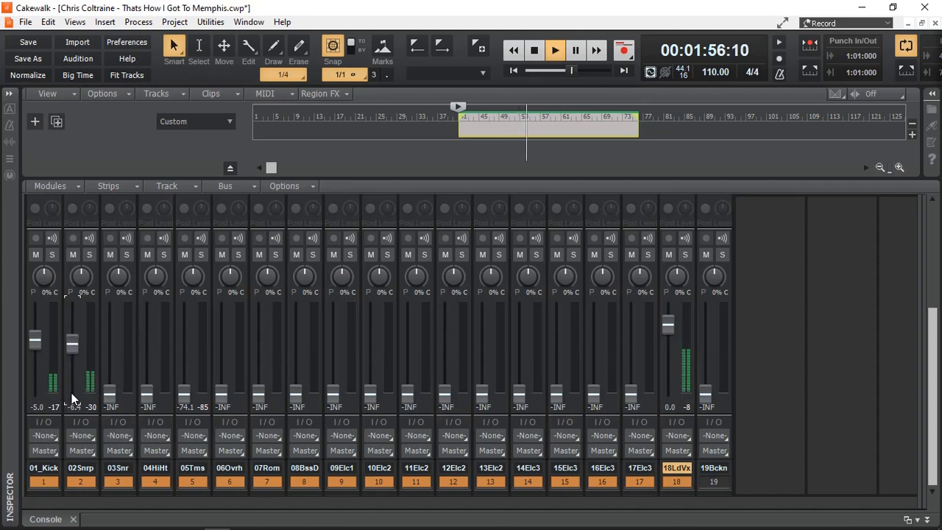
- Bring up the 03Snr volume fader to about -10.5 dB against the kick, first snare and vocal
scroll(108, 388, "up", 3)
scroll(109, 388, "up", 1)
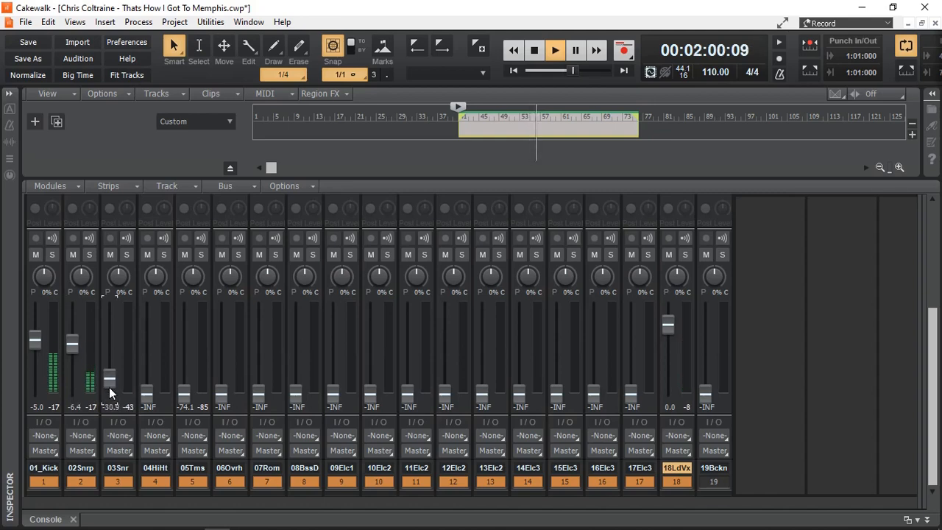
scroll(109, 387, "up", 5)
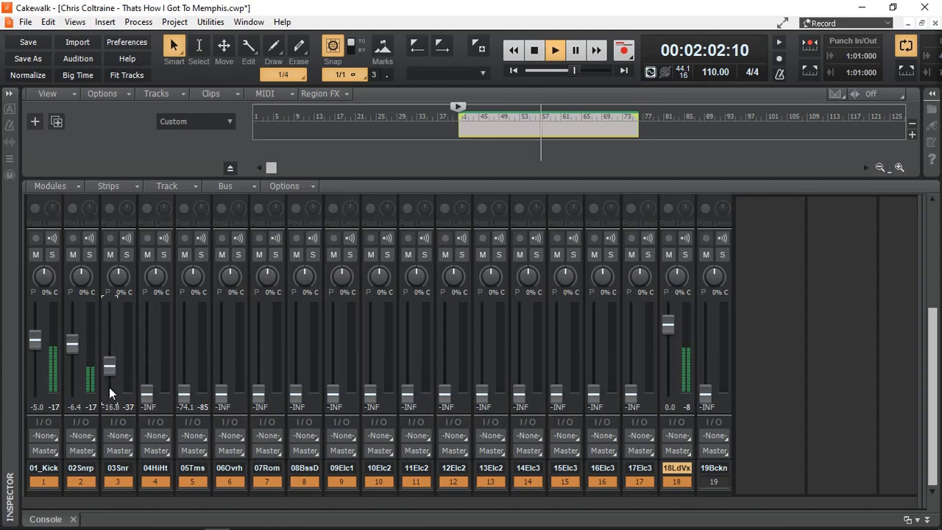
scroll(109, 387, "up", 2)
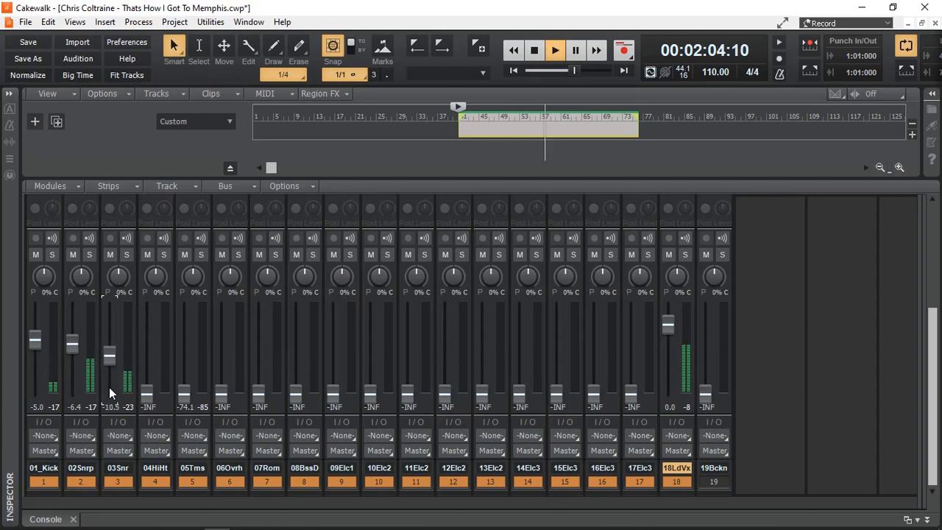
- Raise the 04HiHt volume fader to about -9.4 dB to blend the hi-hat into the drums
scroll(147, 397, "up", 3)
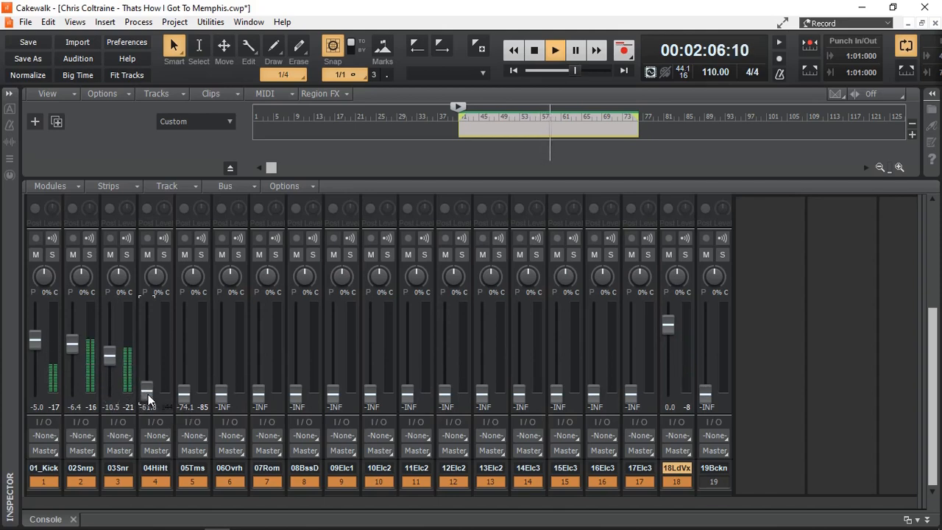
scroll(147, 399, "up", 5)
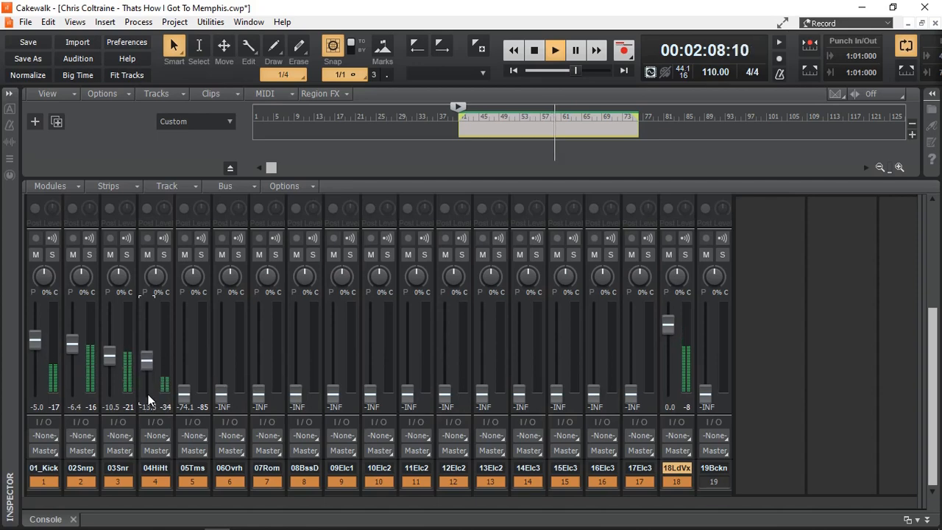
scroll(148, 400, "up", 1)
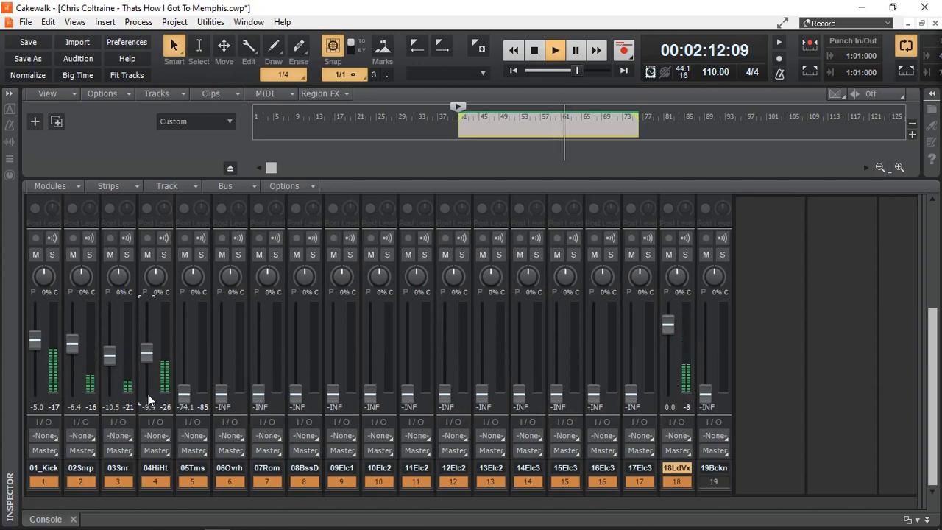
- Raise the 05Tms volume fader and fine-tune the toms to about -12.1 dB
scroll(186, 395, "up", 5)
scroll(185, 391, "up", 5)
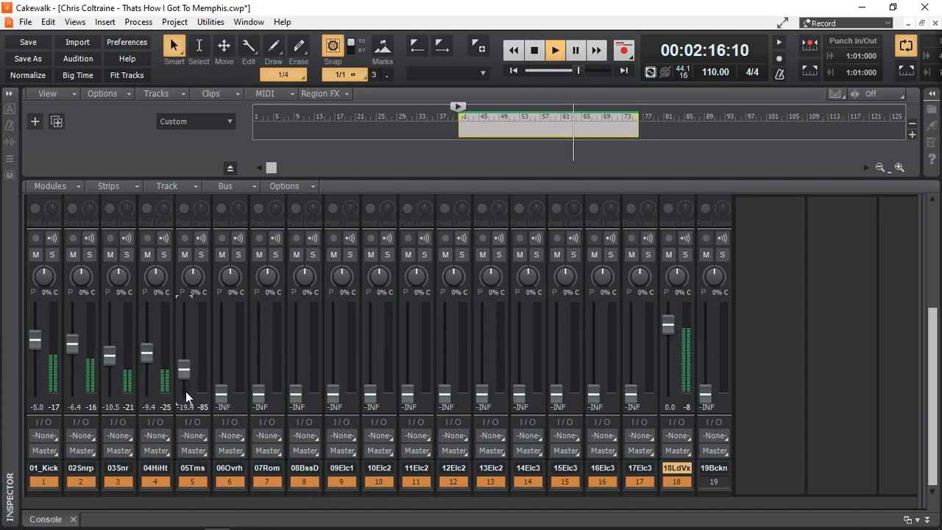
scroll(186, 392, "up", 1)
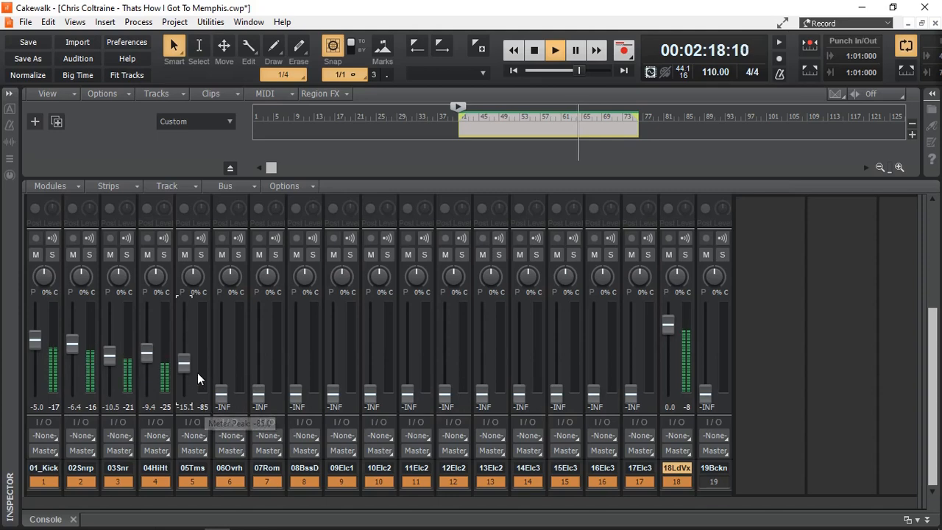
scroll(198, 376, "up", 1)
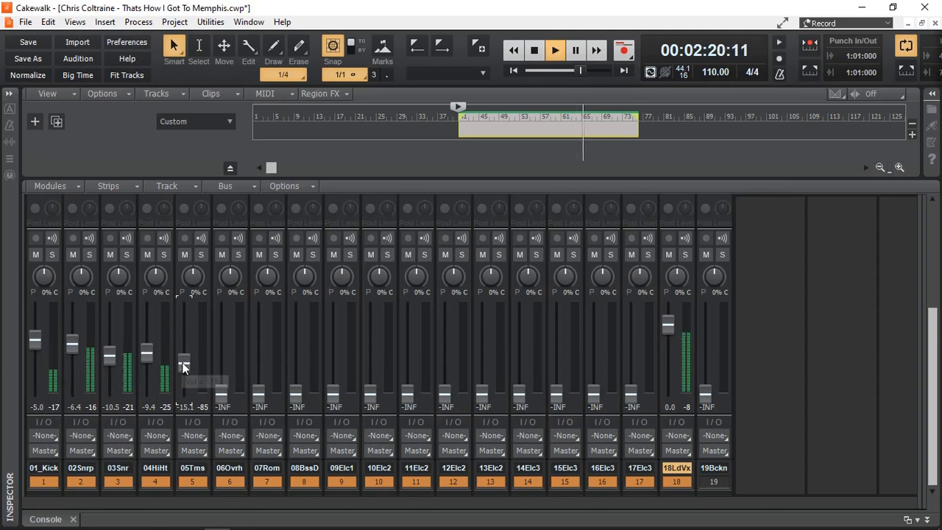
scroll(183, 368, "up", 2)
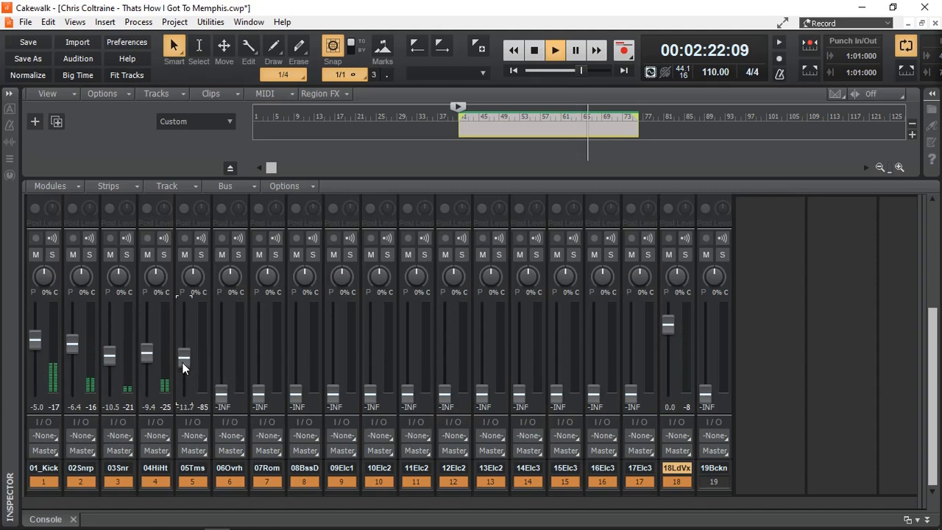
scroll(182, 363, "up", 1)
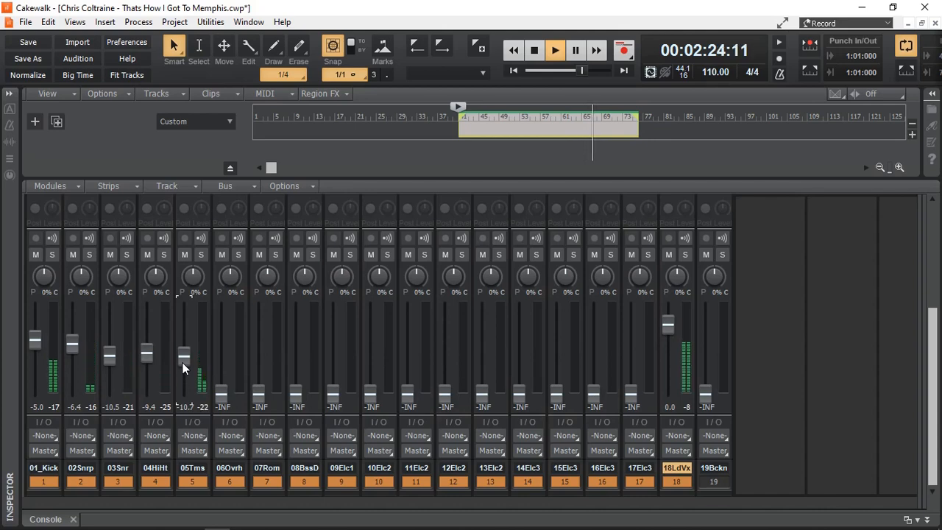
scroll(181, 364, "down", 1)
- Raise the 06Ovrh volume fader to about -14.1 dB, listen to the drum balance and stop playback
scroll(219, 392, "up", 3)
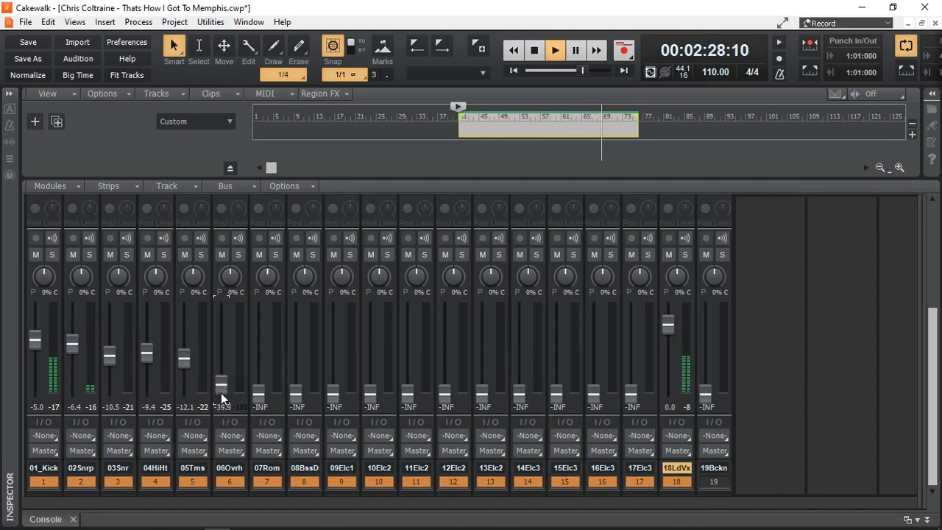
scroll(220, 393, "up", 4)
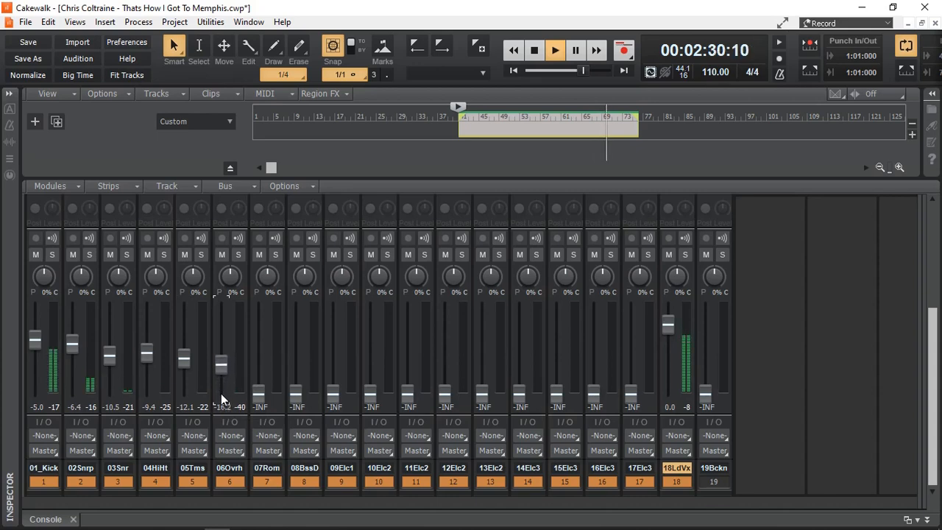
scroll(220, 393, "up", 1)
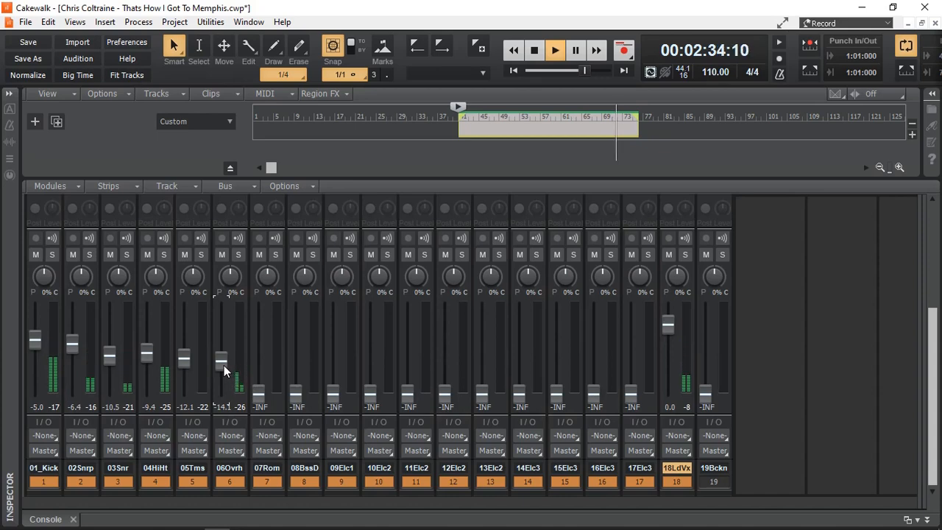
mouse_move(220, 362)
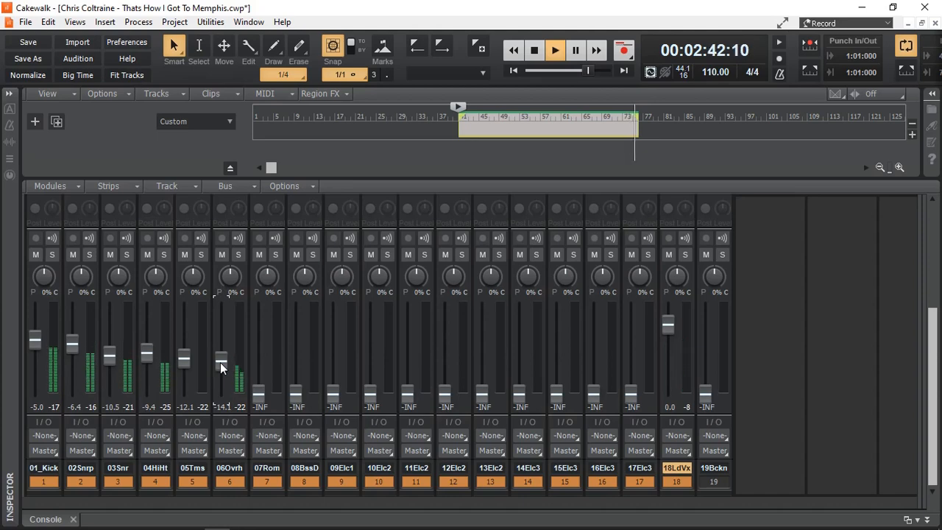
key("space")
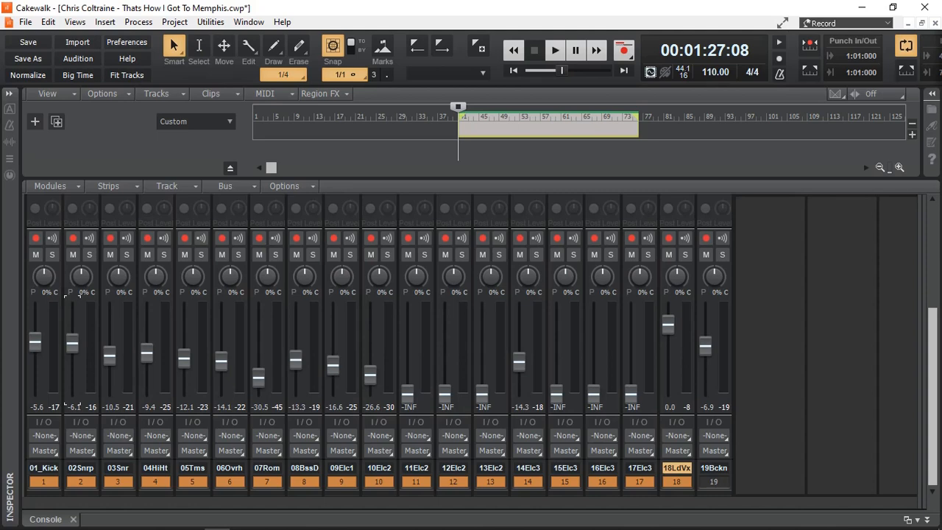
- Play the loop to check the full balance, lower the 14Elc3 volume fader to about -15.5 dB and stop playback
left_click(556, 51)
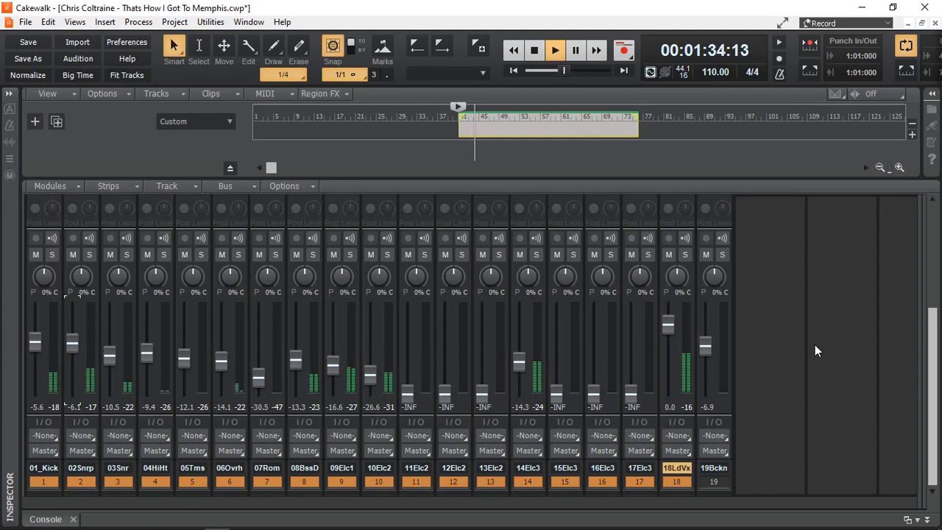
left_click_drag(519, 361, 520, 368)
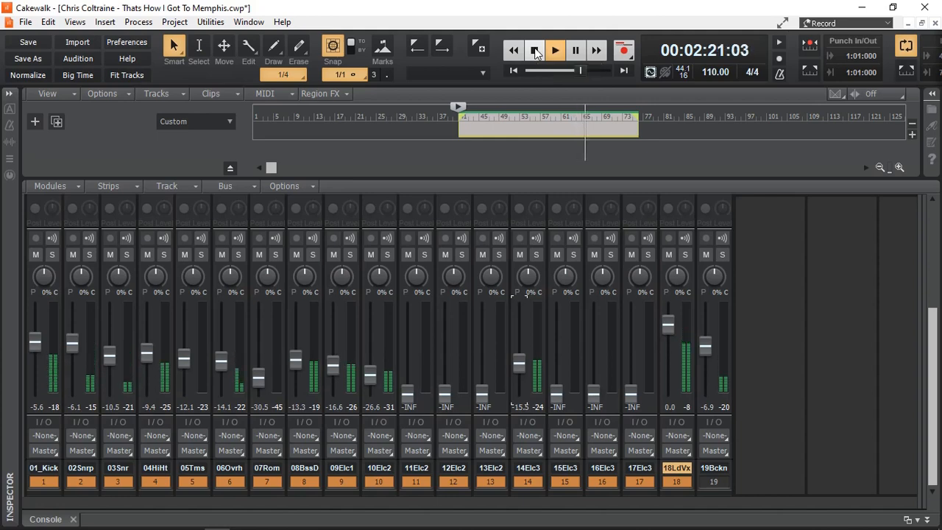
left_click(535, 50)
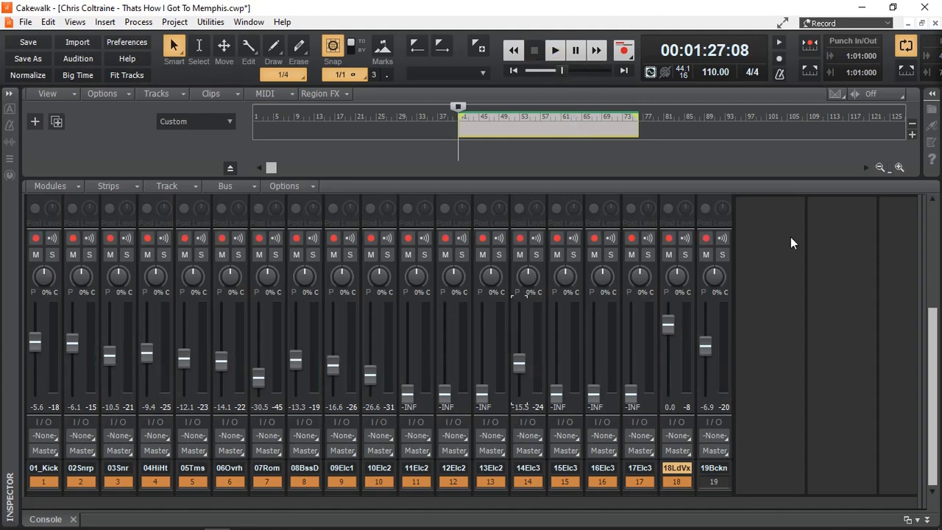